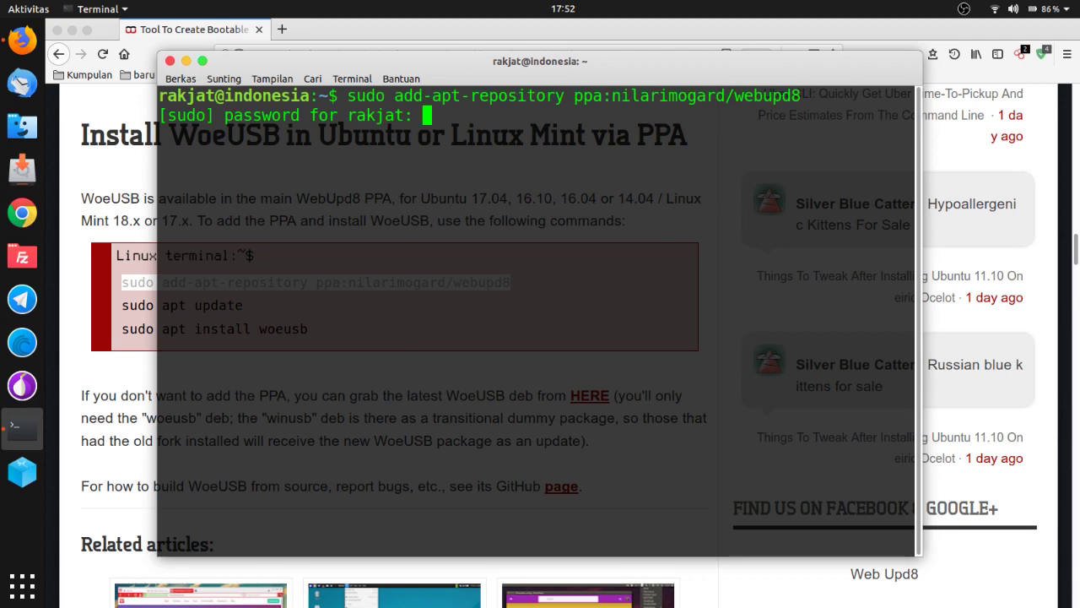
# Submit the sudo password, confirm adding the ppa:nilarimogard/webupd8 repository, and clear the terminal output.
pyautogui.press('Return')
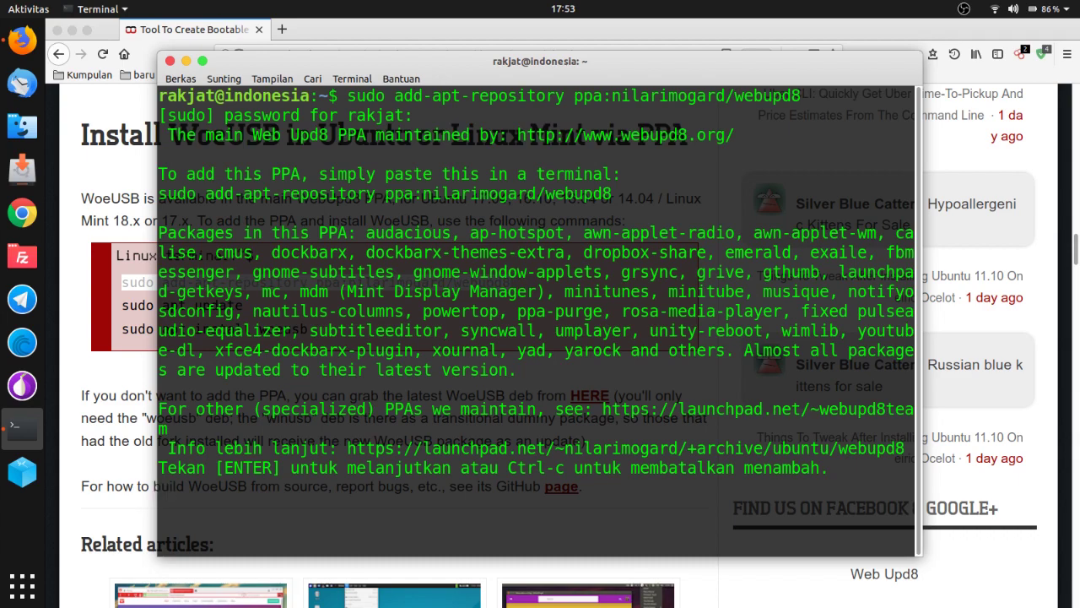
pyautogui.press('Return')
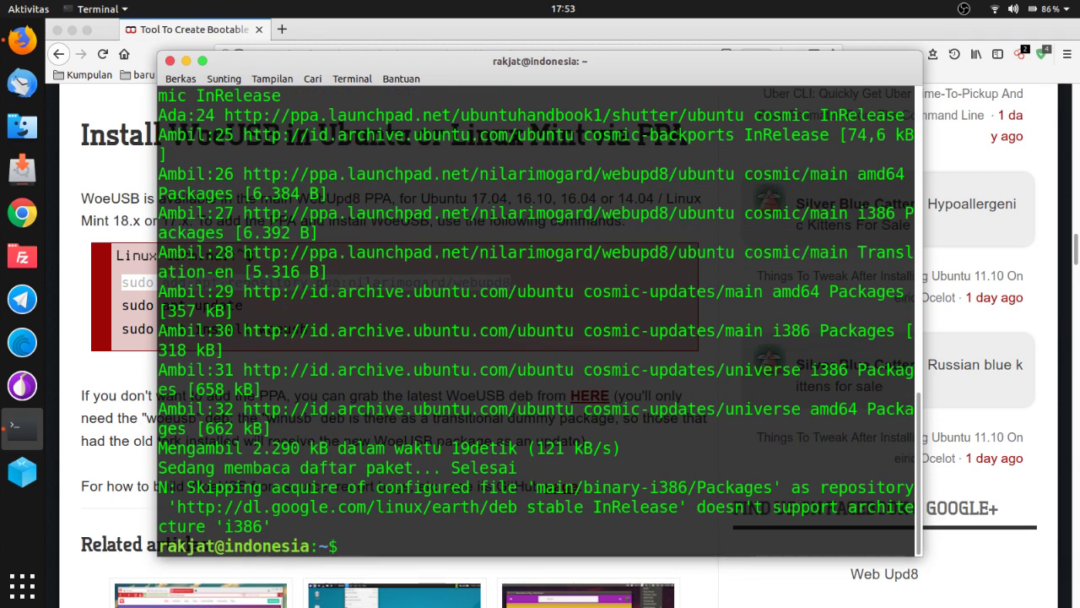
pyautogui.write('clear')
pyautogui.press('Return')
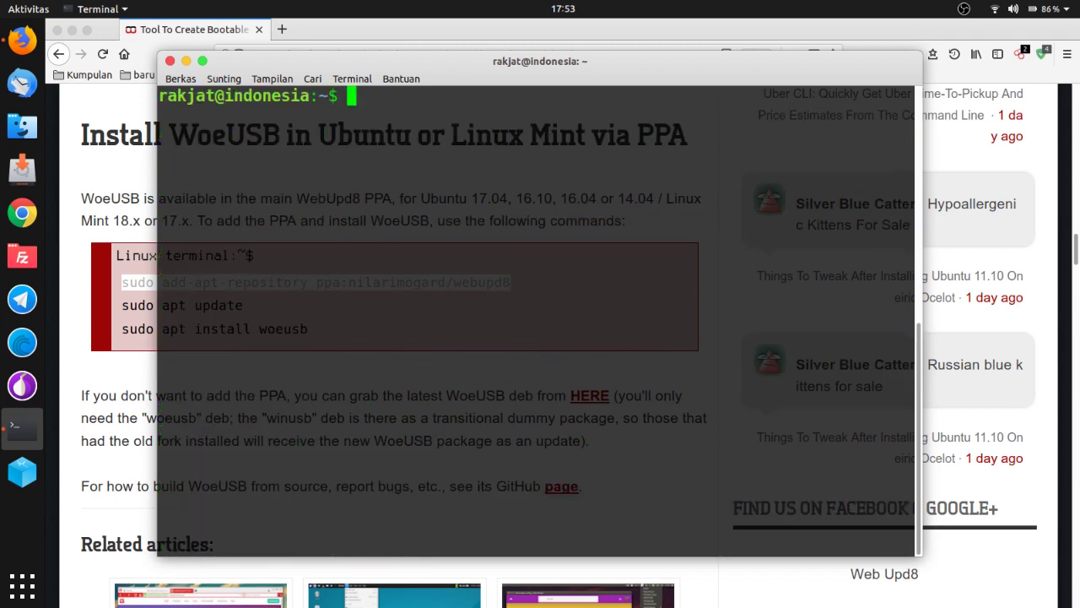
# Copy the command "sudo apt install woeusb" from the web page and run it in the Terminal.
pyautogui.tripleClick(133, 327)
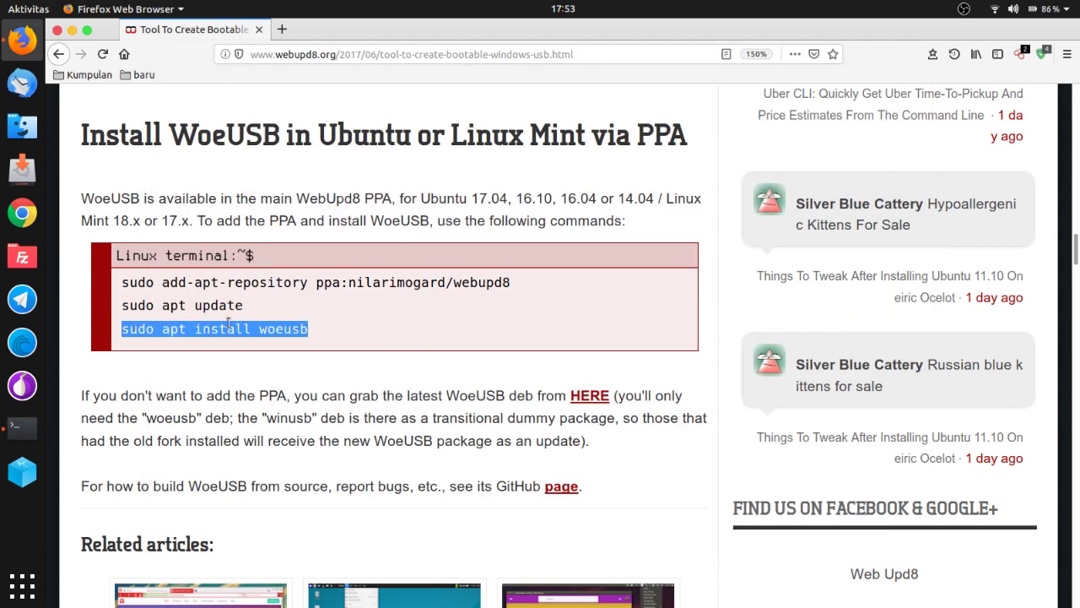
pyautogui.rightClick(256, 328)
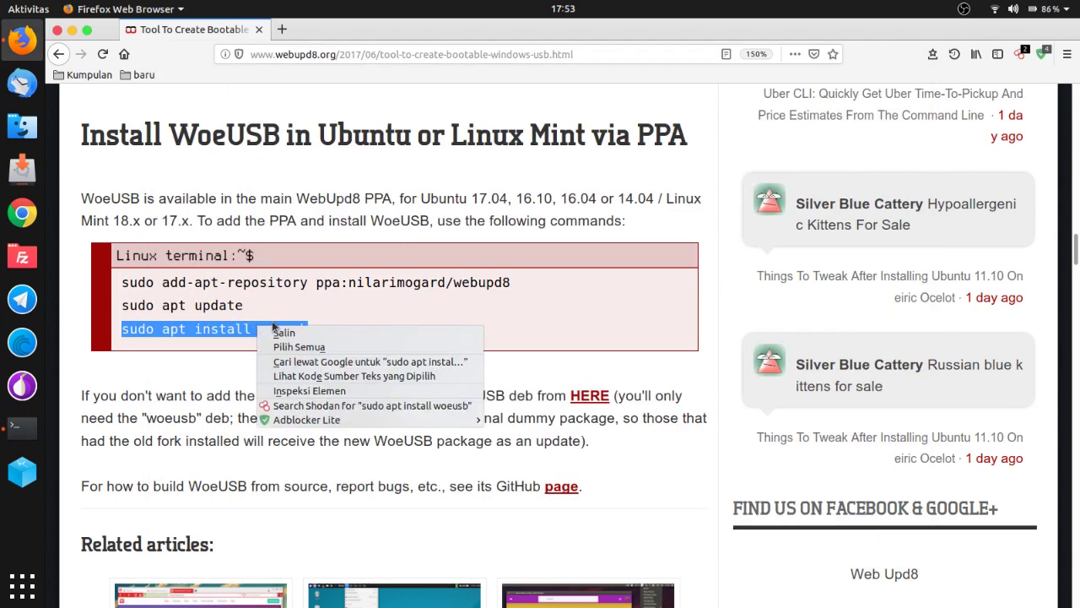
pyautogui.click(320, 338)
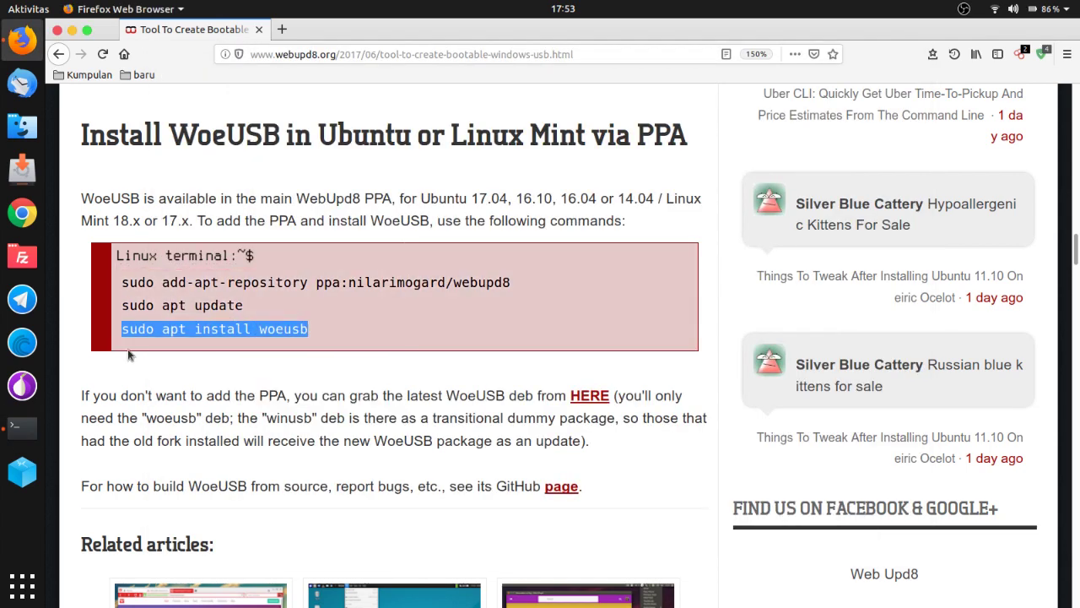
pyautogui.click(23, 427)
pyautogui.rightClick(461, 106)
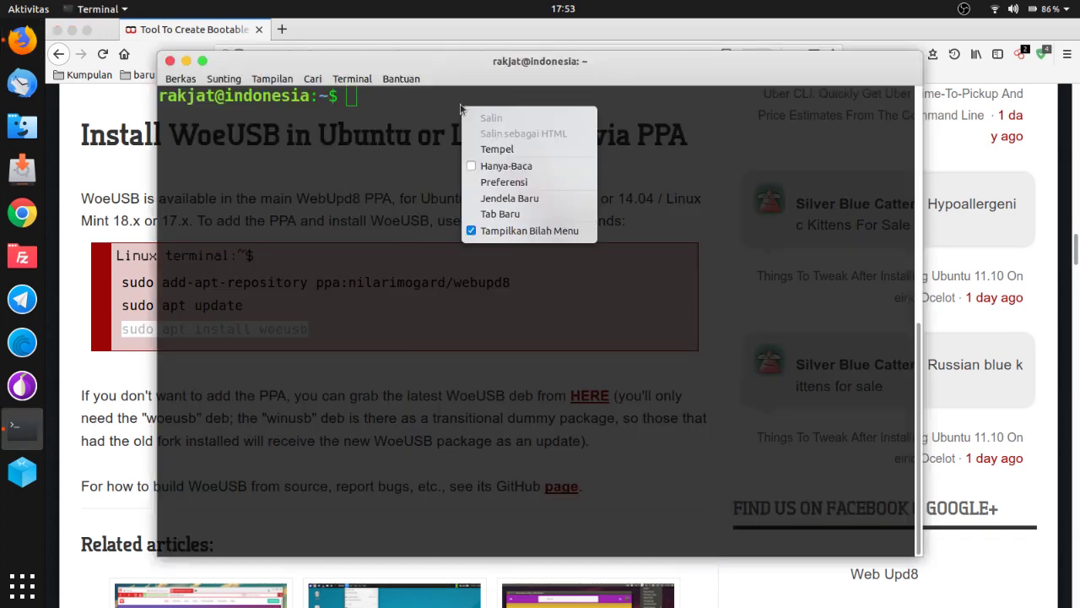
pyautogui.click(529, 149)
pyautogui.press('Return')
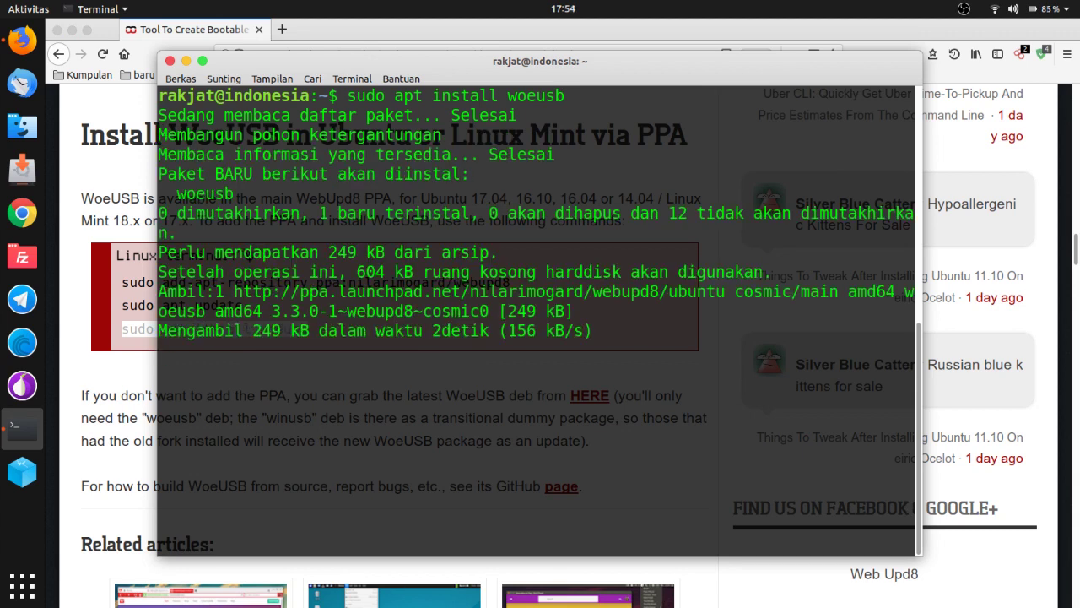
# Minimize the browser window and close the Terminal window to return to the desktop.
pyautogui.click(108, 179)
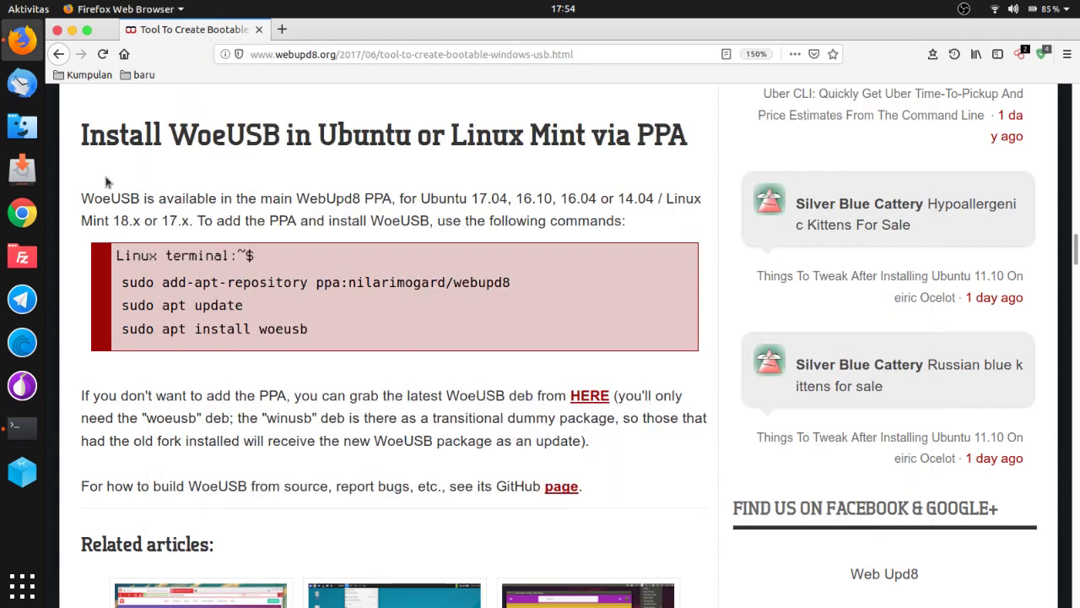
pyautogui.click(71, 30)
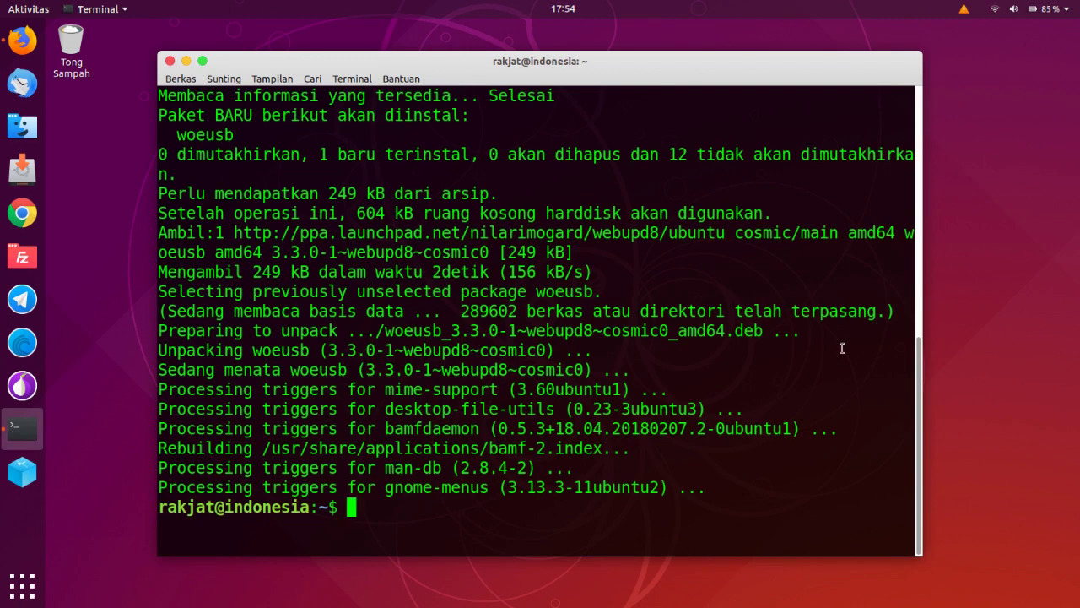
pyautogui.click(170, 62)
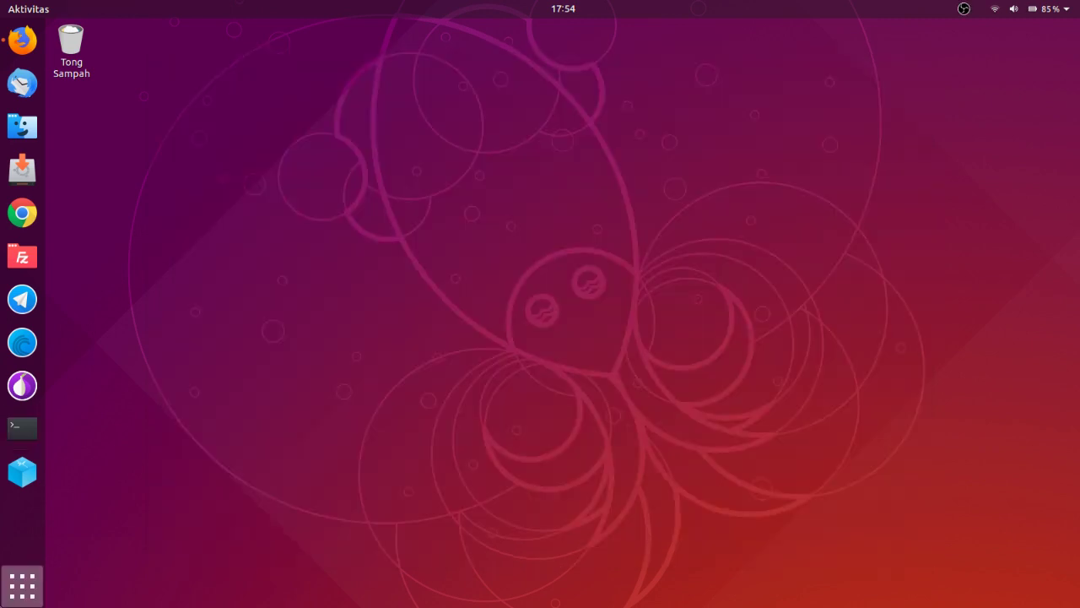
# Check the installation by finding WoeUSB among the applications and launching it, and close its window.
pyautogui.click(11, 591)
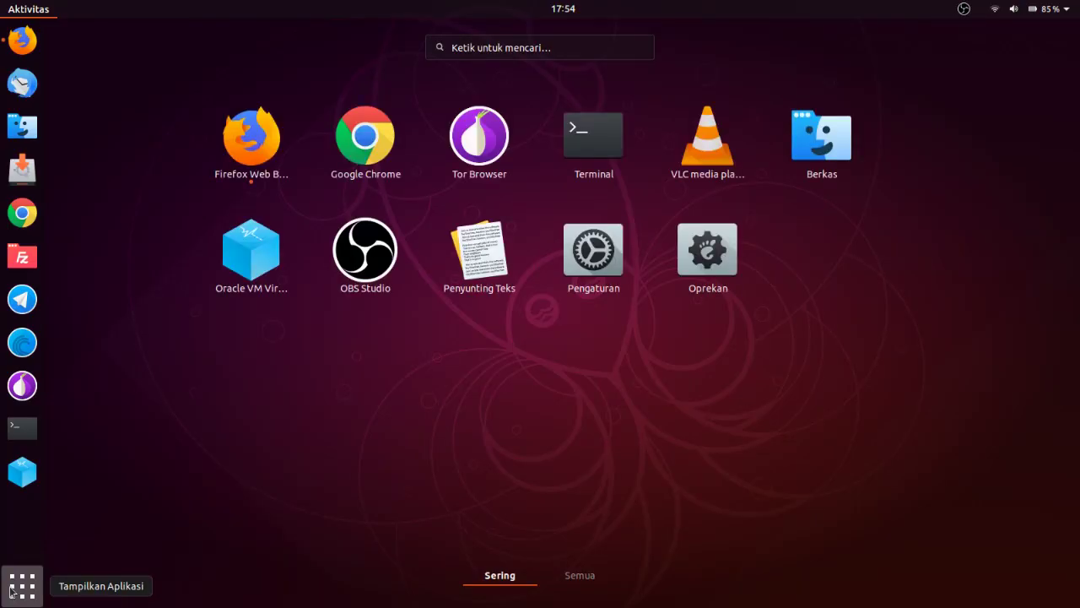
pyautogui.write('woe')
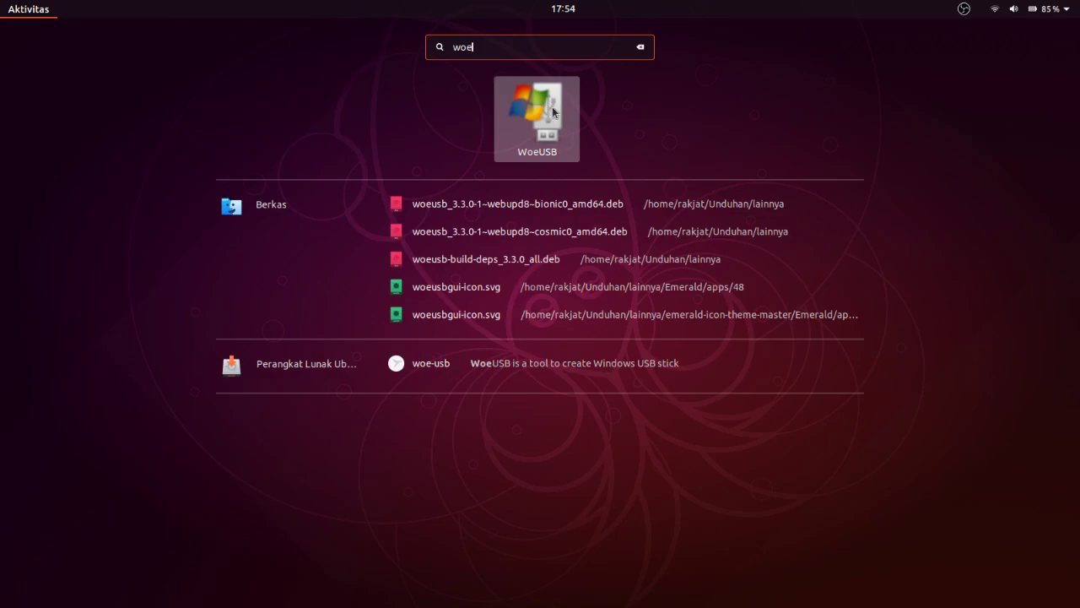
pyautogui.click(537, 116)
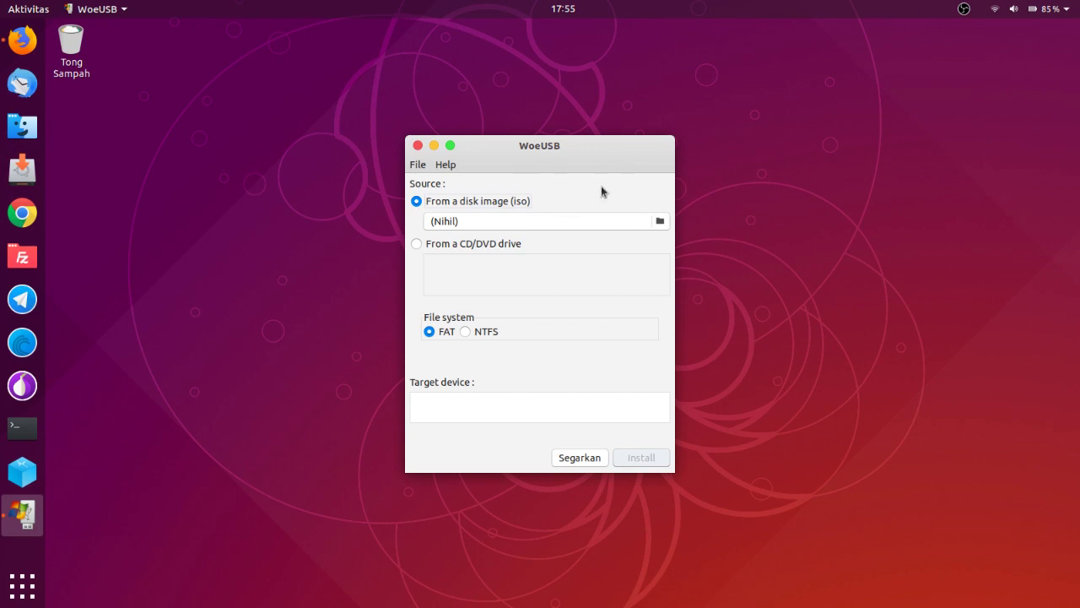
pyautogui.click(418, 146)
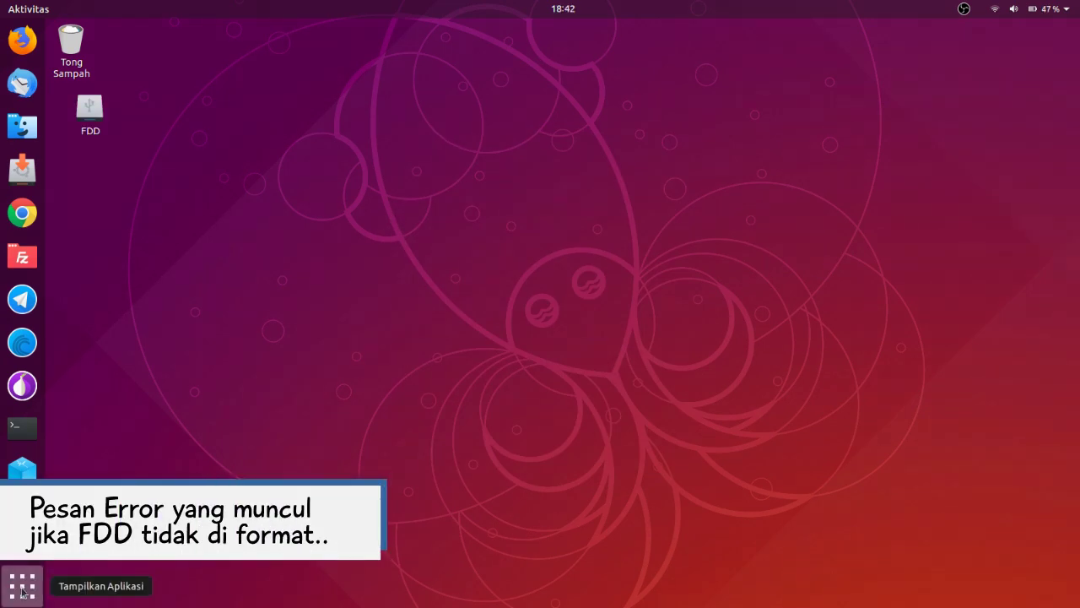
# Find WoeUSB among the applications, launch it, and move its window slightly higher on the desktop.
pyautogui.click(23, 591)
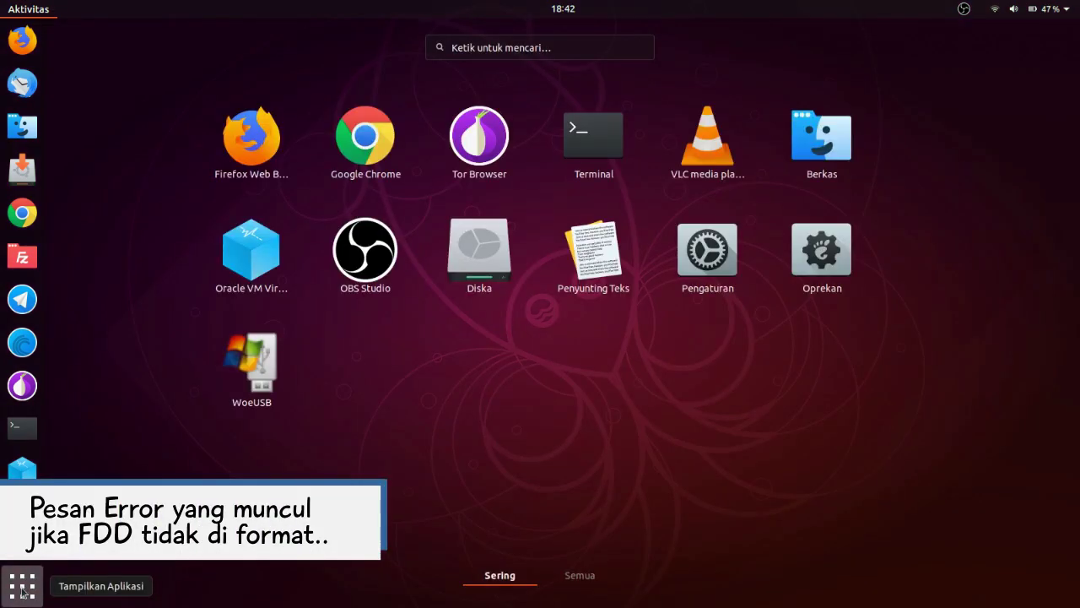
pyautogui.write('wo')
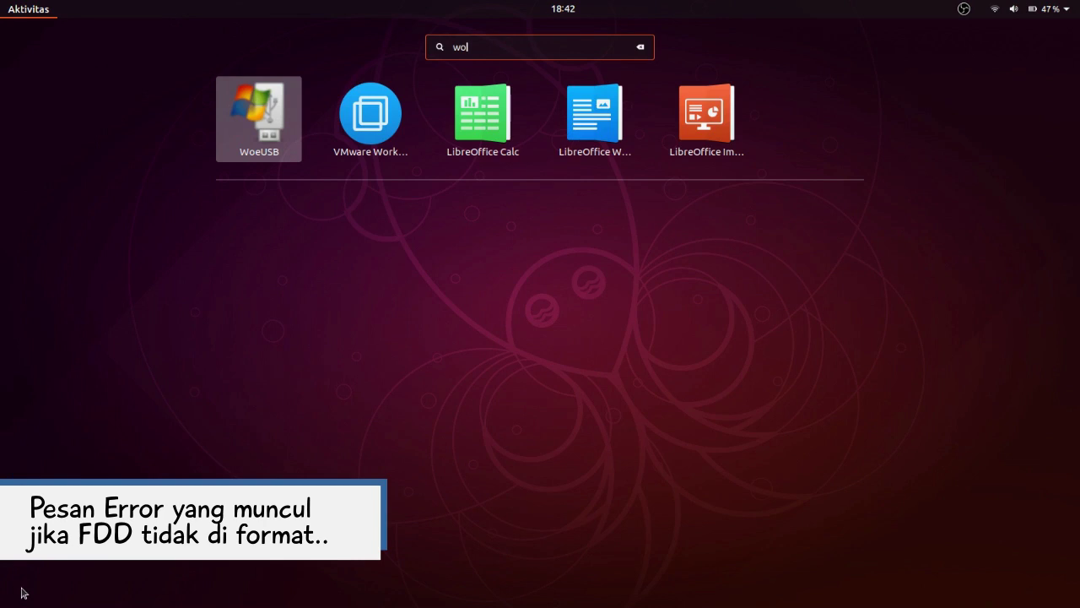
pyautogui.write('eusb')
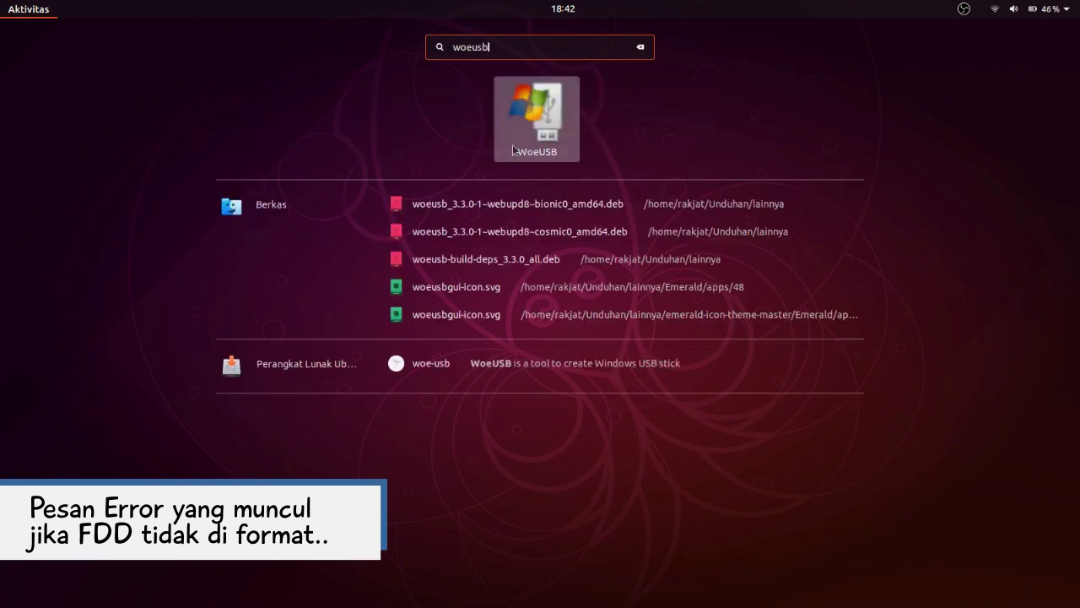
pyautogui.click(536, 120)
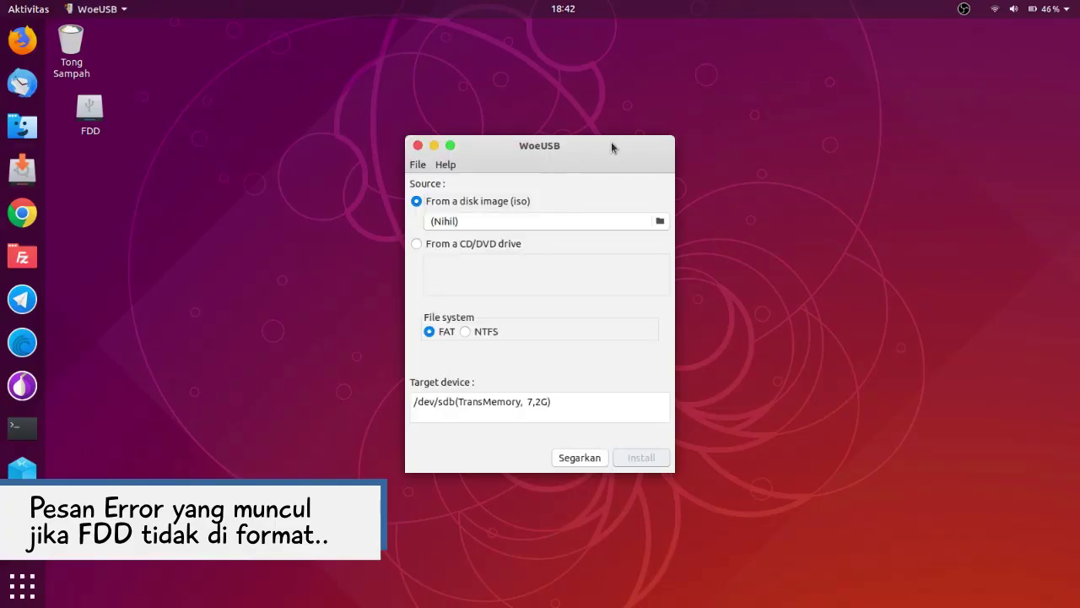
pyautogui.moveTo(615, 149); pyautogui.dragTo(616, 102)
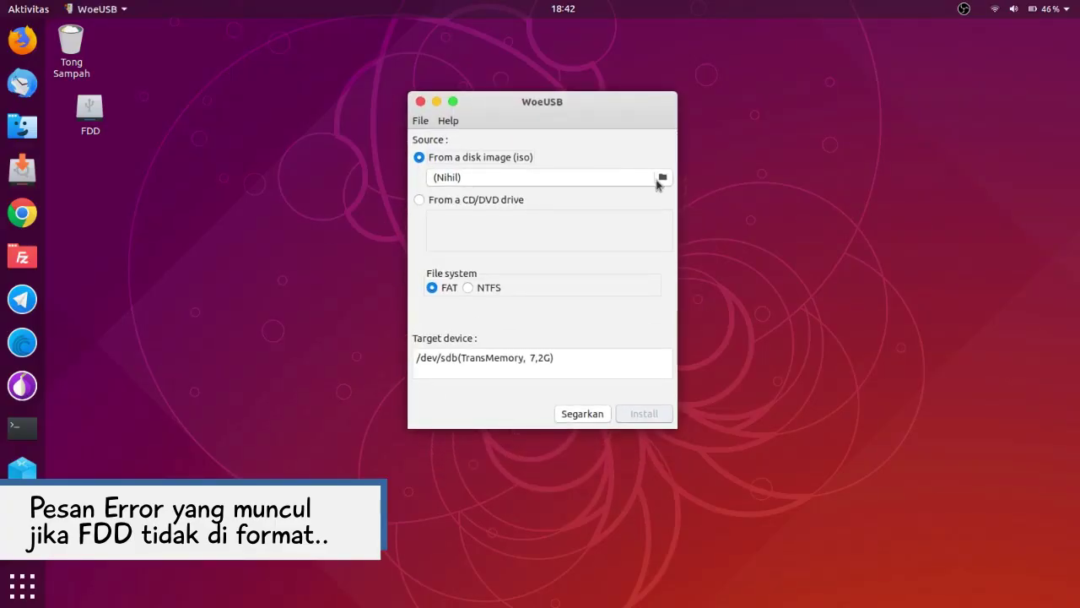
# Choose Win10_1809Oct_v2_EnglishInternational_x64.iso from the Unduhan folder as the source disk image.
pyautogui.click(663, 178)
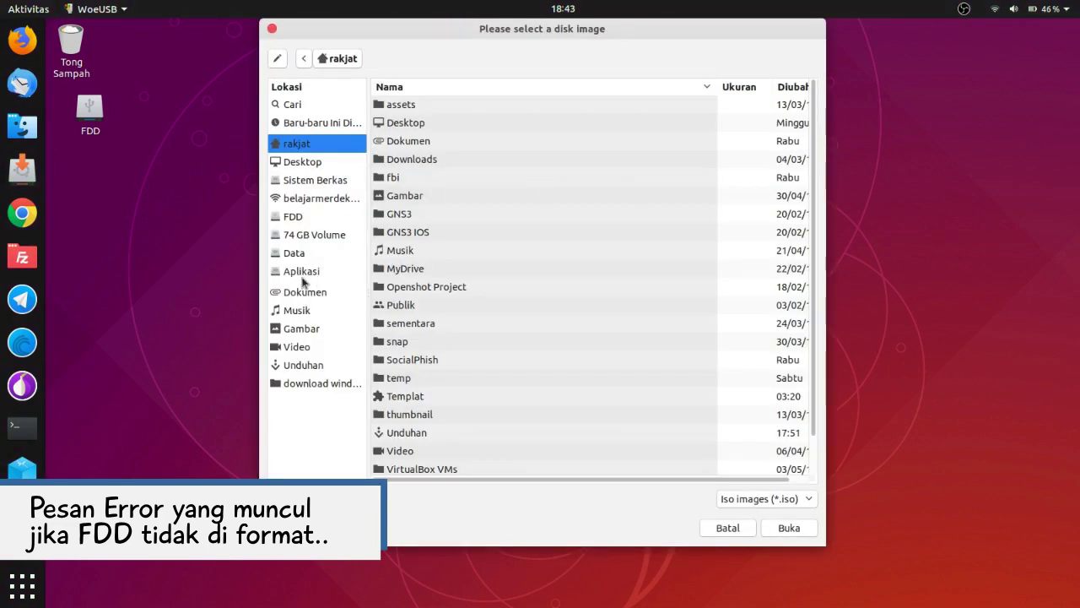
pyautogui.click(311, 365)
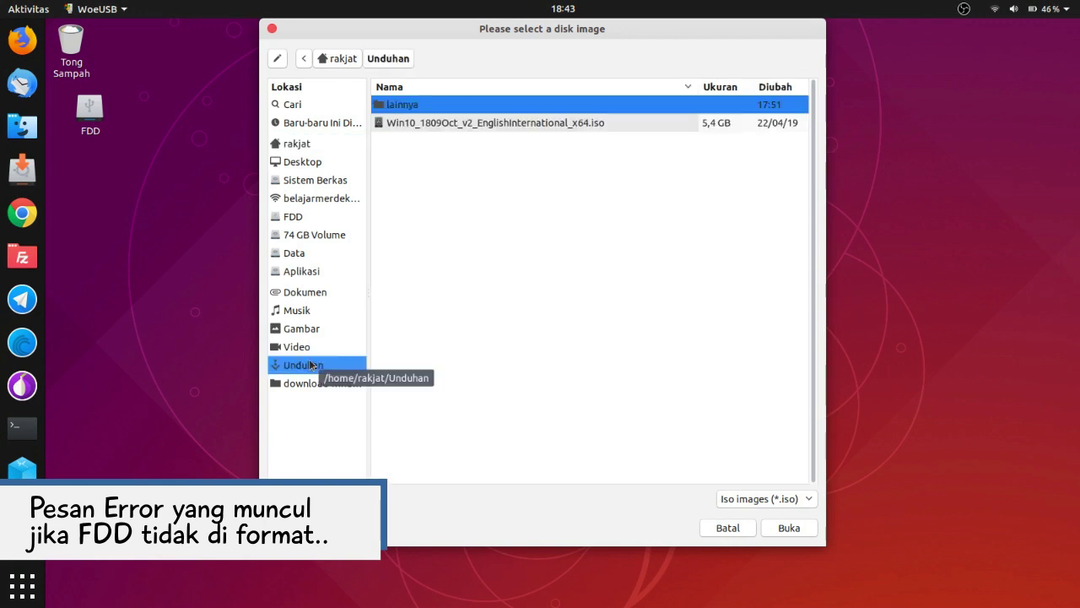
pyautogui.click(631, 125)
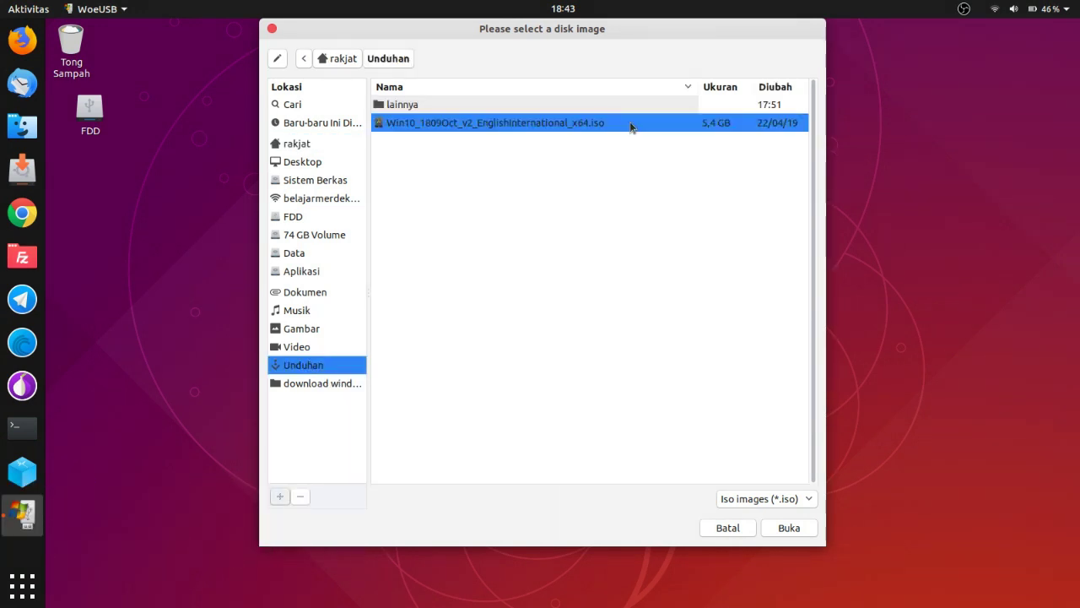
pyautogui.click(789, 528)
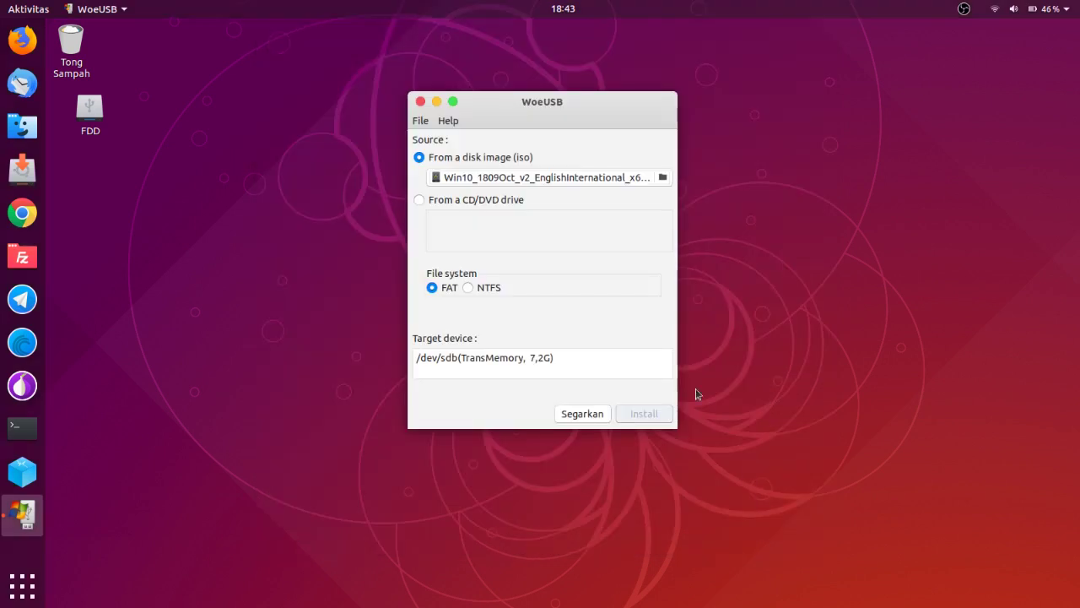
# Try to install with the NTFS file system on target /dev/sdb (TransMemory, 7,2G), authenticating with the account password, and dismiss the resulting dialog.
pyautogui.click(471, 290)
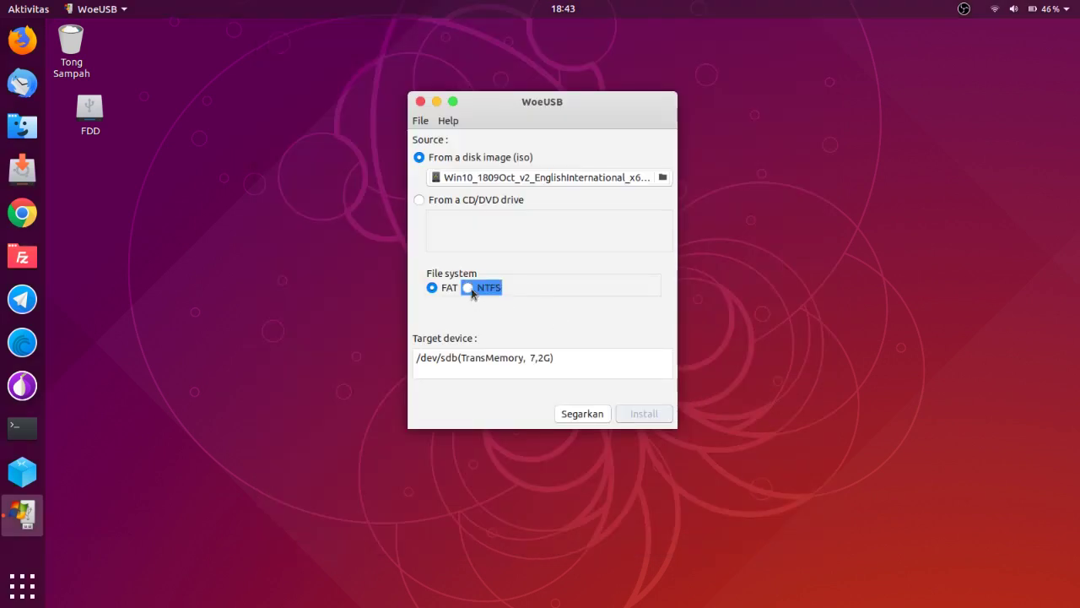
pyautogui.click(545, 362)
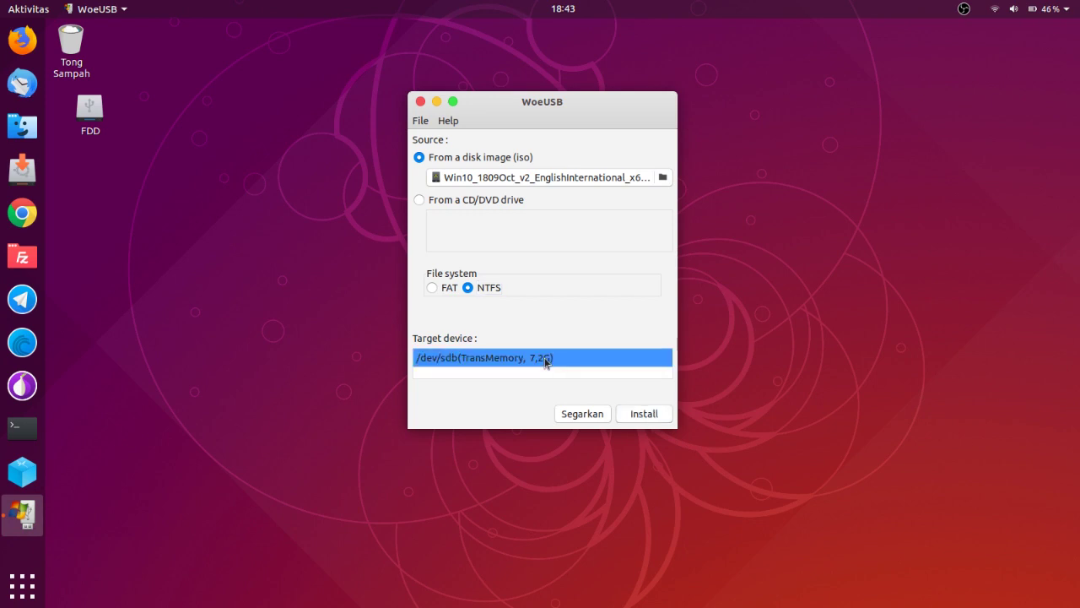
pyautogui.click(644, 413)
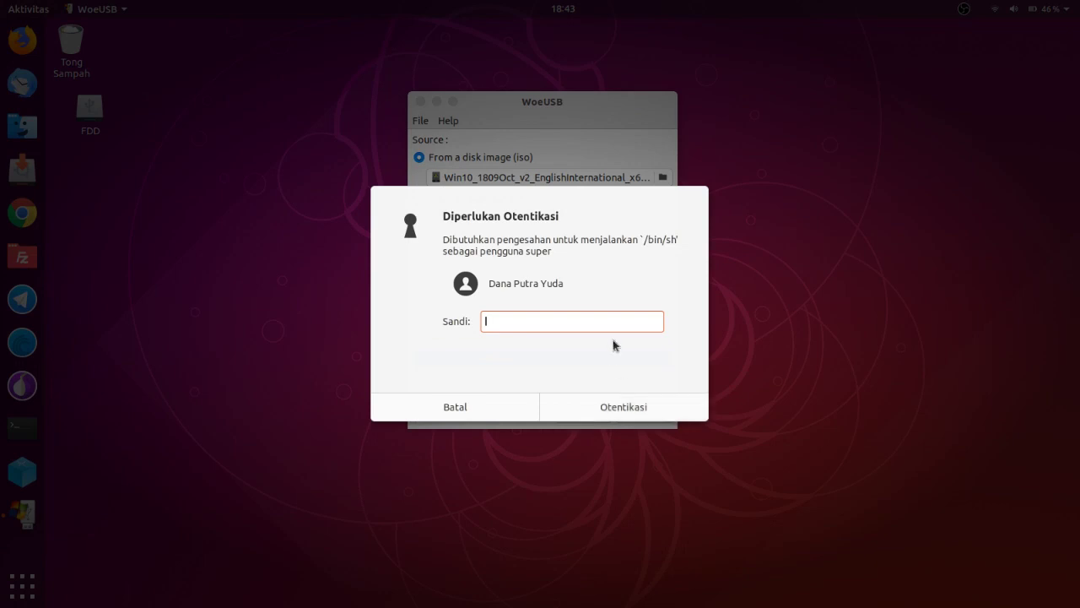
pyautogui.write('●●●●●●●●●●')
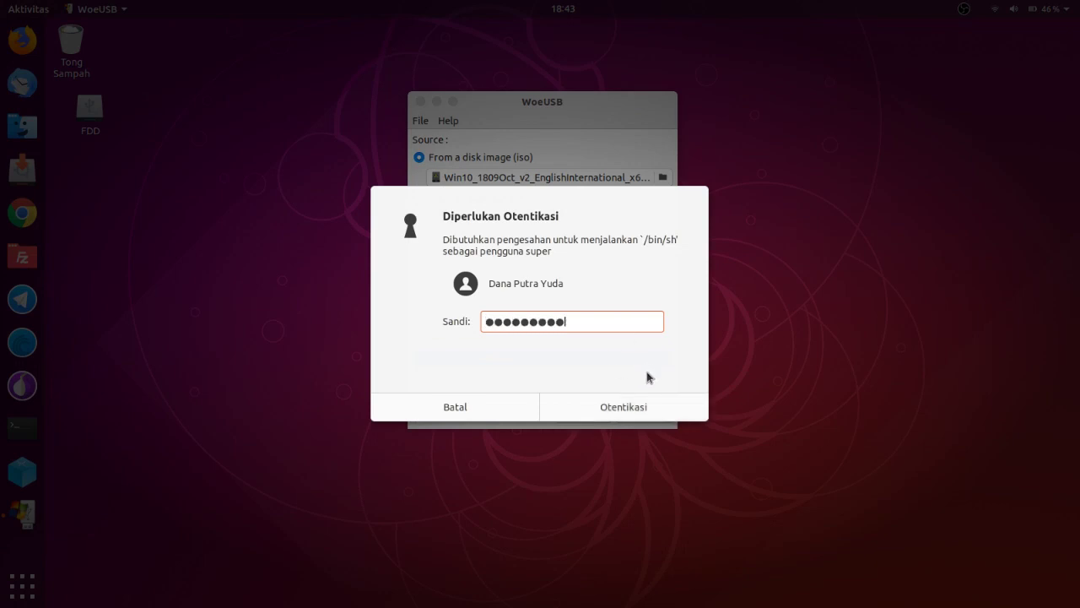
pyautogui.click(657, 403)
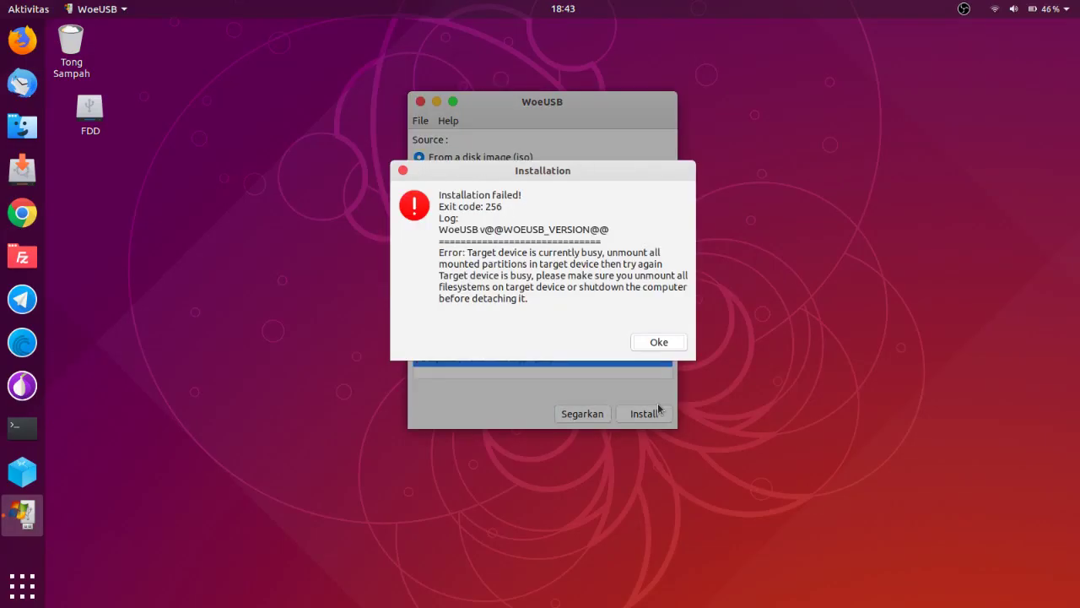
pyautogui.click(671, 343)
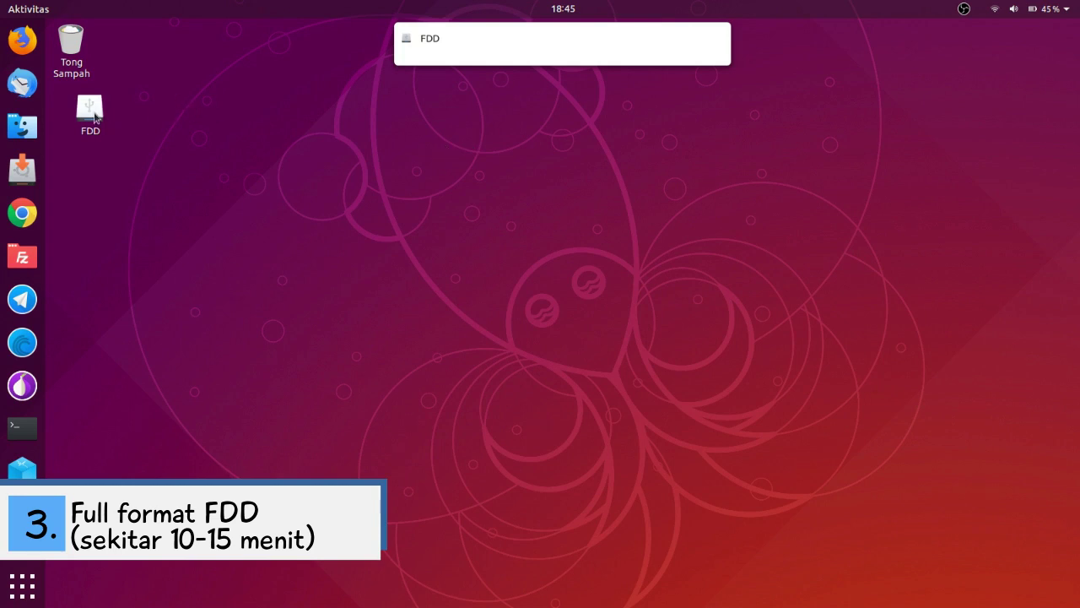
# Set up a format of the FDD drive with volume name Flashdisk, overwriting of existing data (Hapus) enabled, and type NTFS.
pyautogui.click(92, 113)
pyautogui.doubleClick(92, 113)
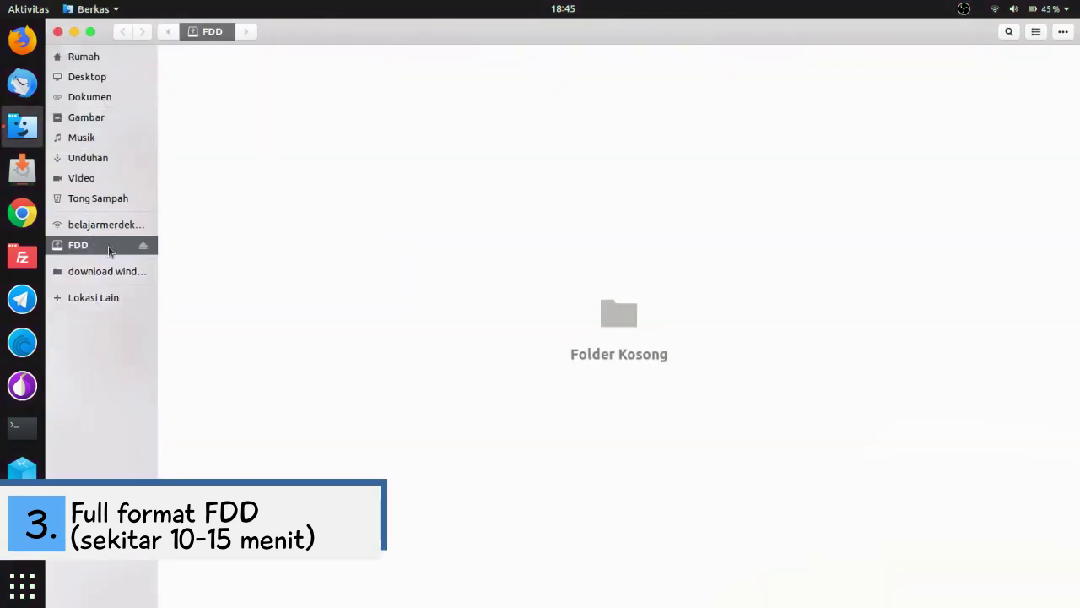
pyautogui.rightClick(110, 249)
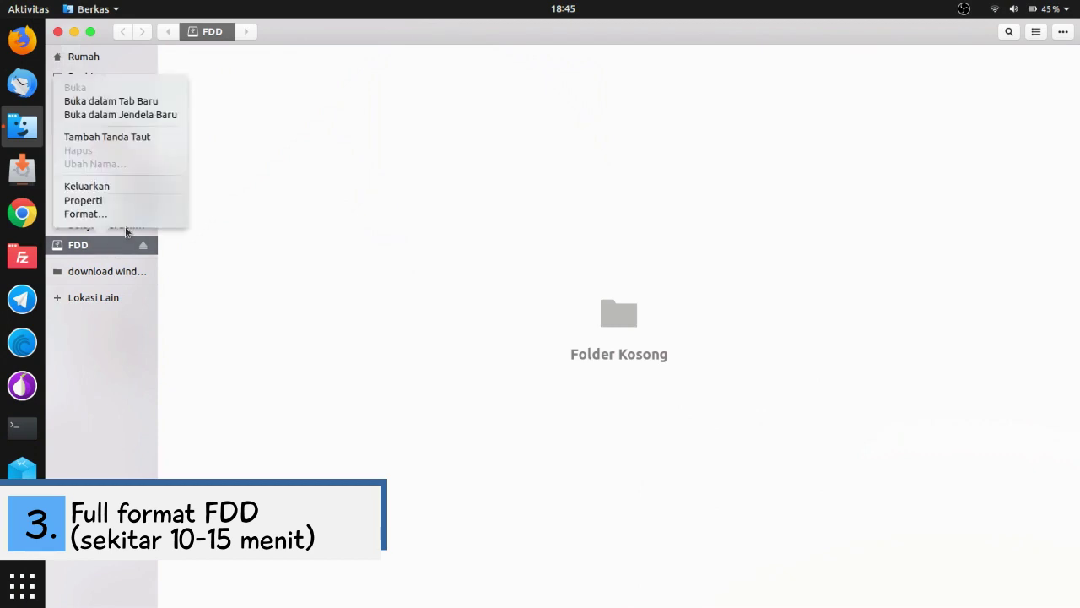
pyautogui.click(130, 221)
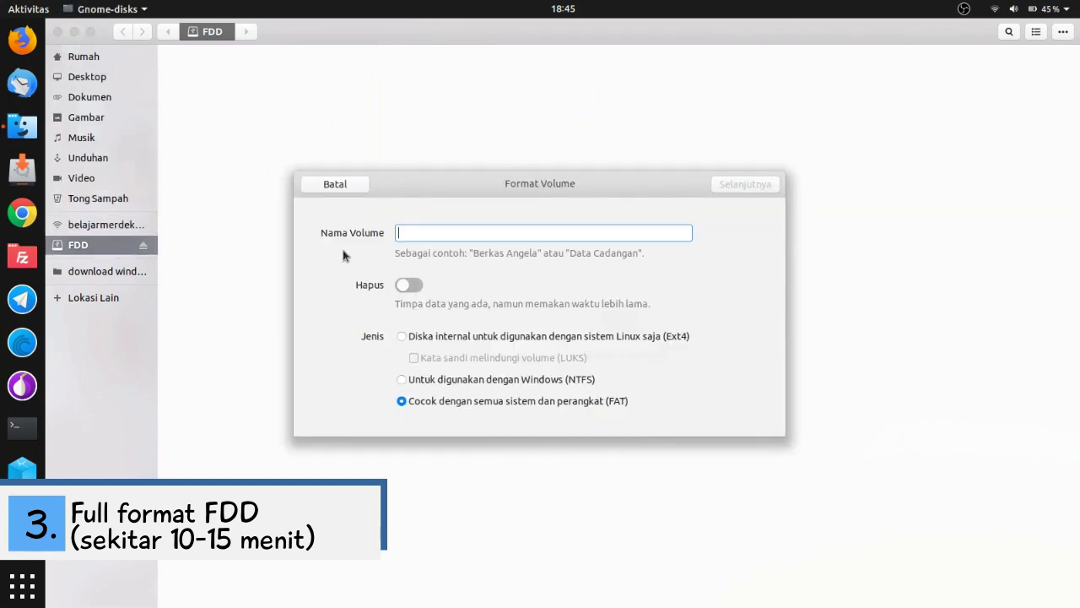
pyautogui.write('Flashdisk')
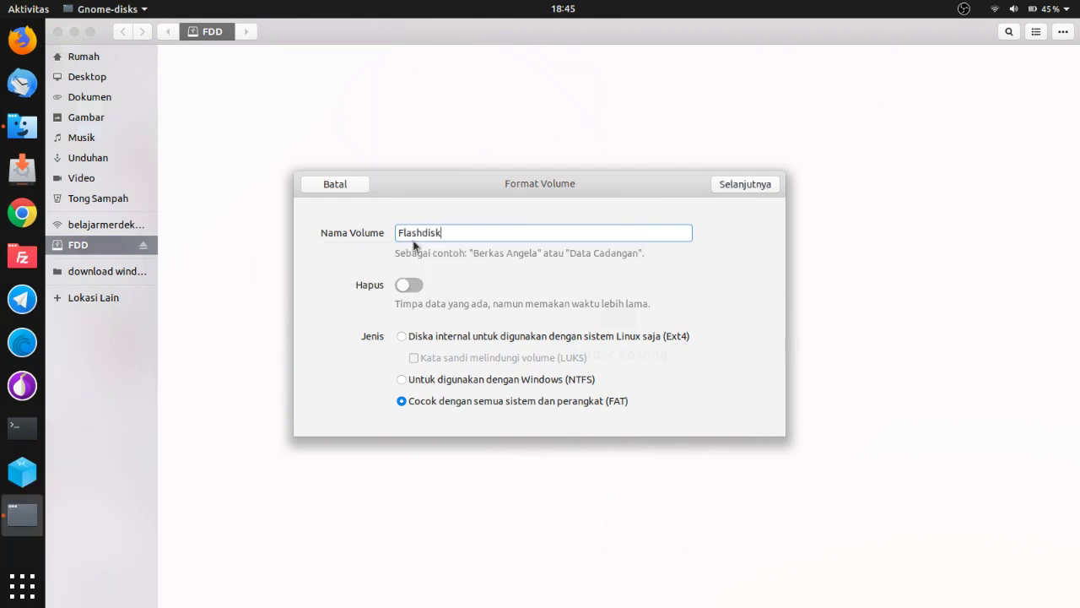
pyautogui.click(411, 284)
pyautogui.click(402, 381)
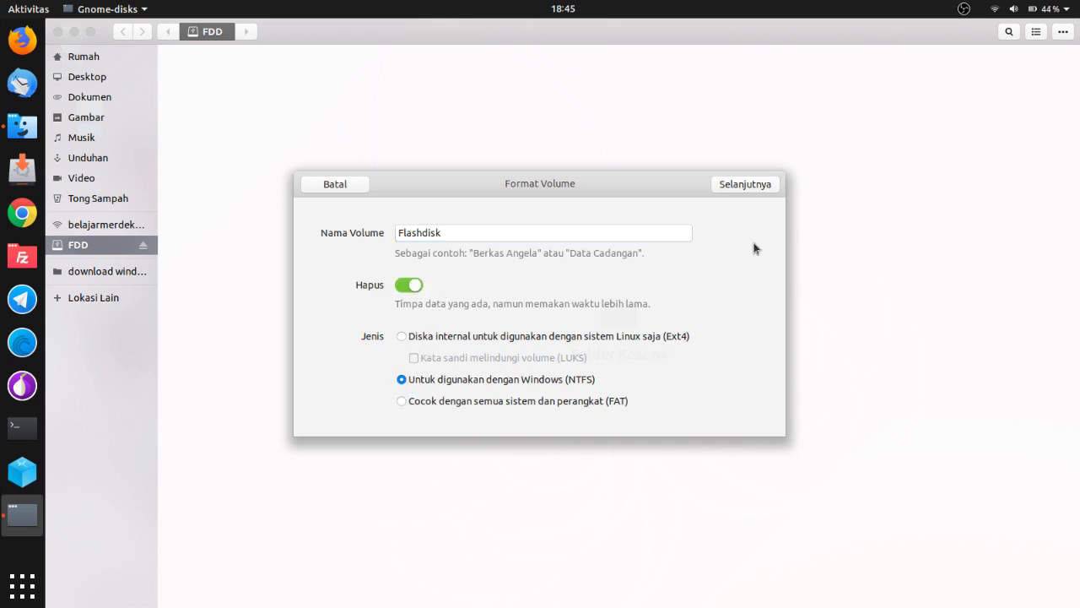
# Confirm the volume details and start formatting the flash drive partition /dev/sdb1.
pyautogui.click(769, 185)
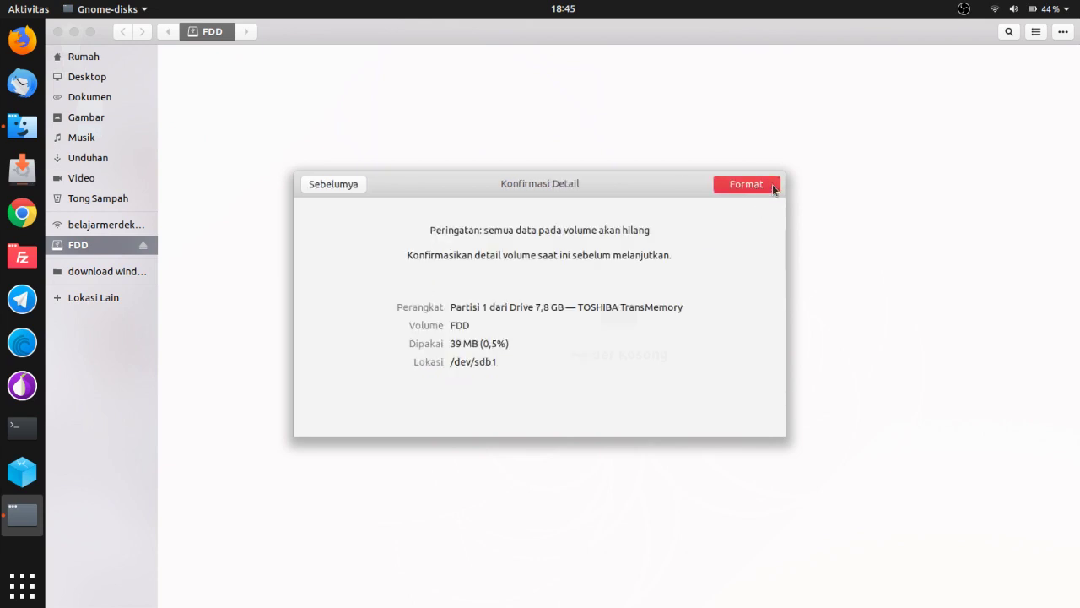
pyautogui.click(773, 185)
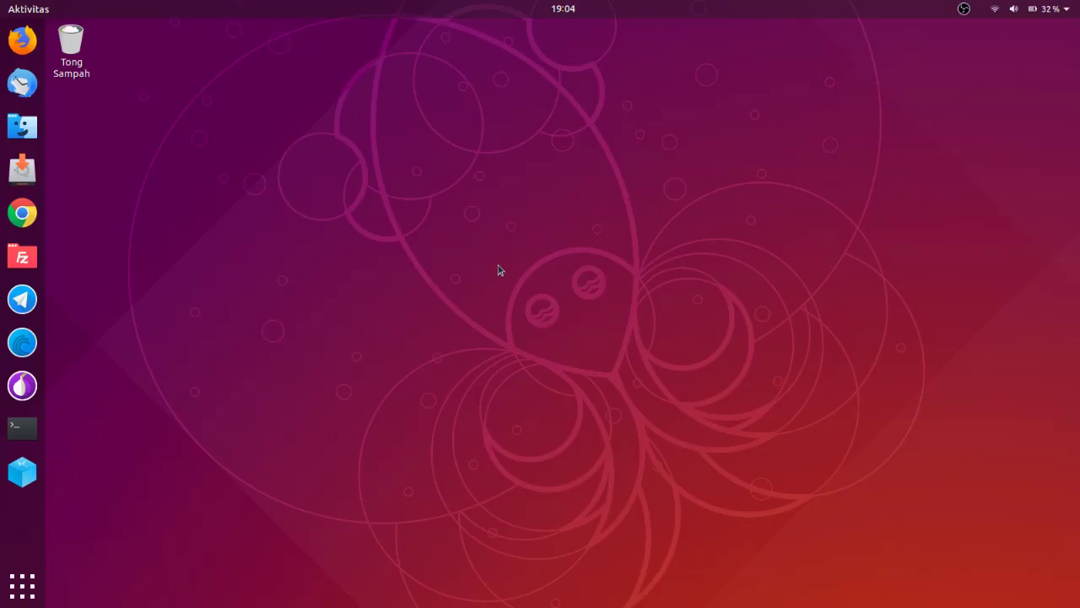
# Search the applications for woeusb, launch WoeUSB again, and move its window higher on the desktop.
pyautogui.click(7, 588)
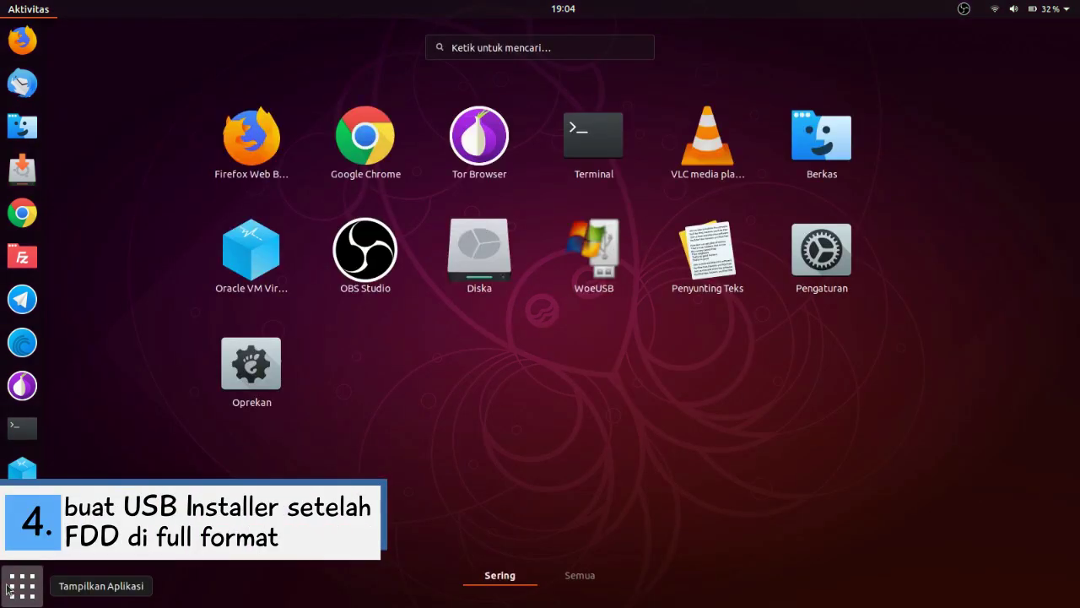
pyautogui.write('woeusb')
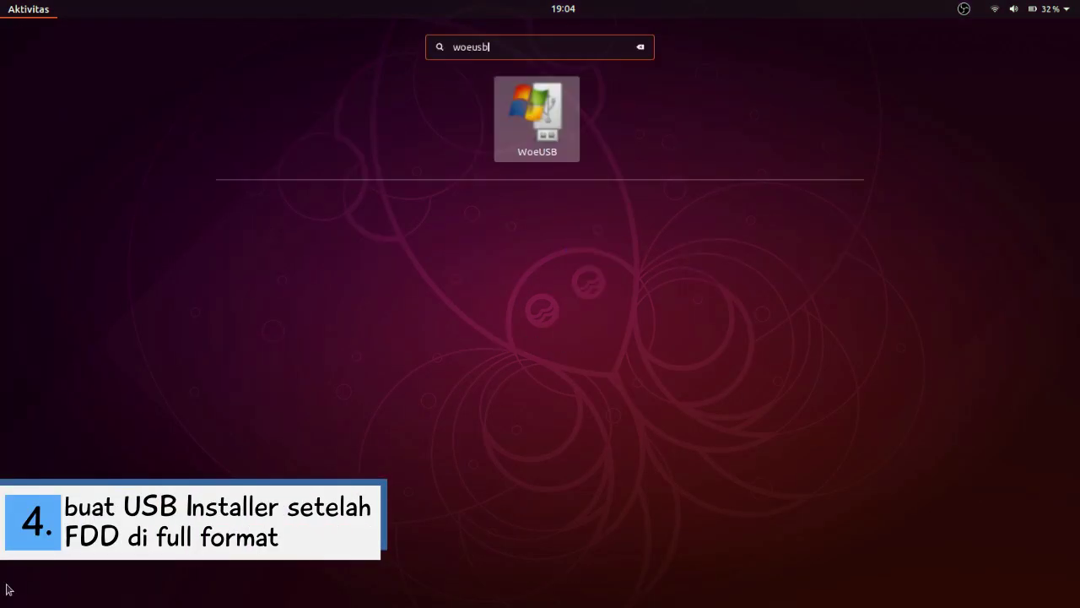
pyautogui.click(530, 124)
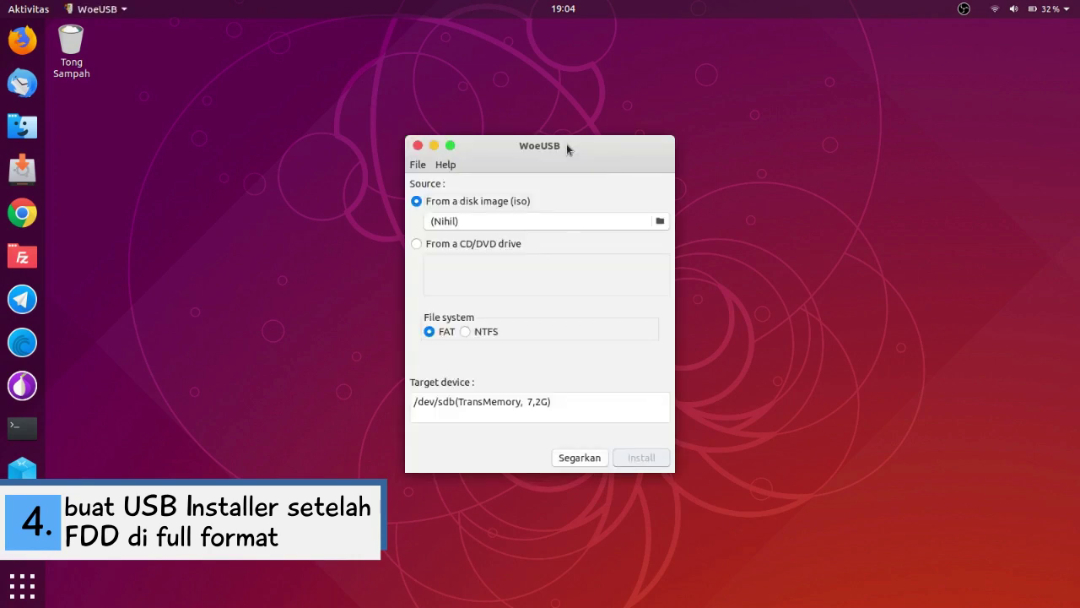
pyautogui.moveTo(564, 149); pyautogui.dragTo(572, 72)
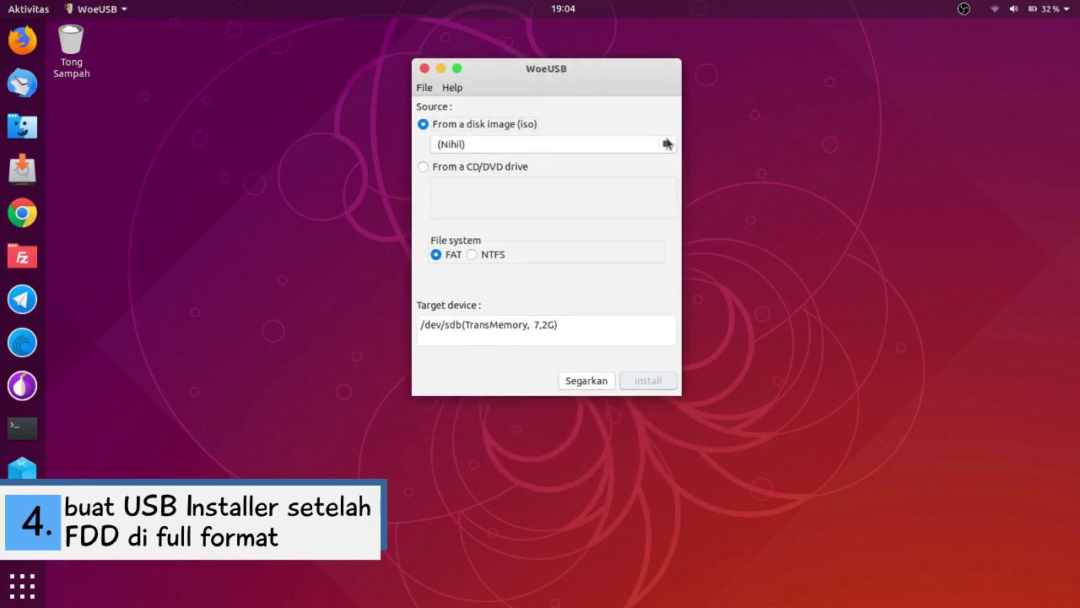
# Select Win10_1809Oct_v2_EnglishInternational_x64.iso from the Unduhan folder as the source disk image.
pyautogui.click(667, 144)
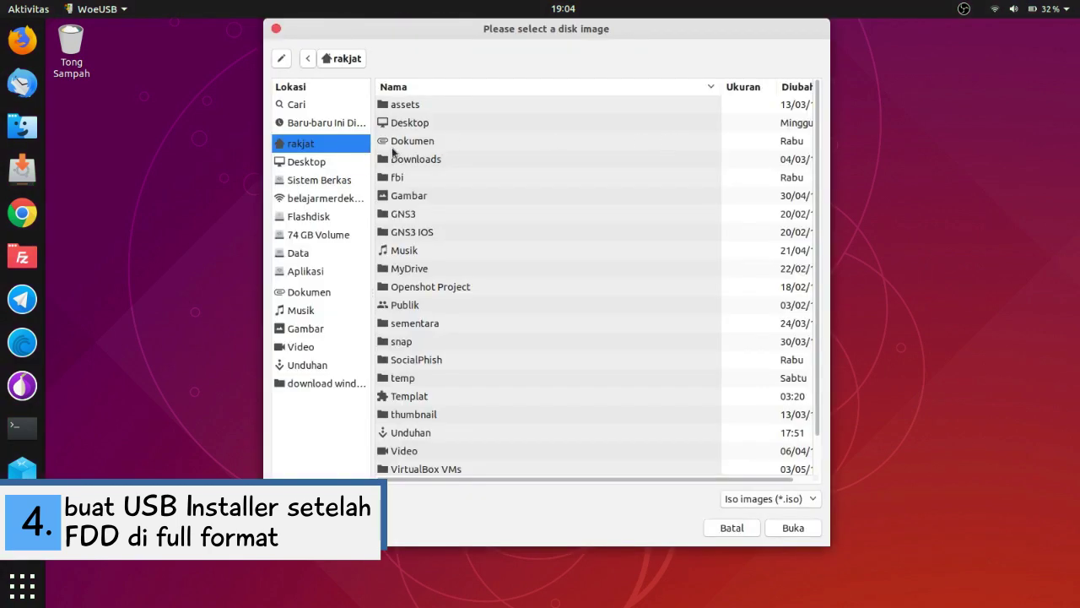
pyautogui.click(321, 364)
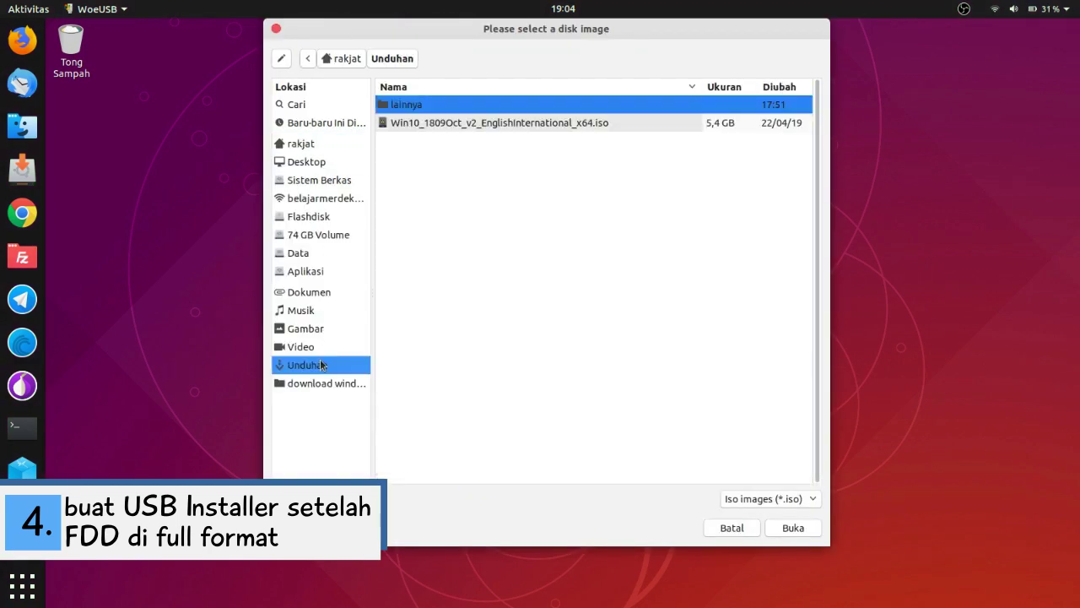
pyautogui.doubleClick(634, 125)
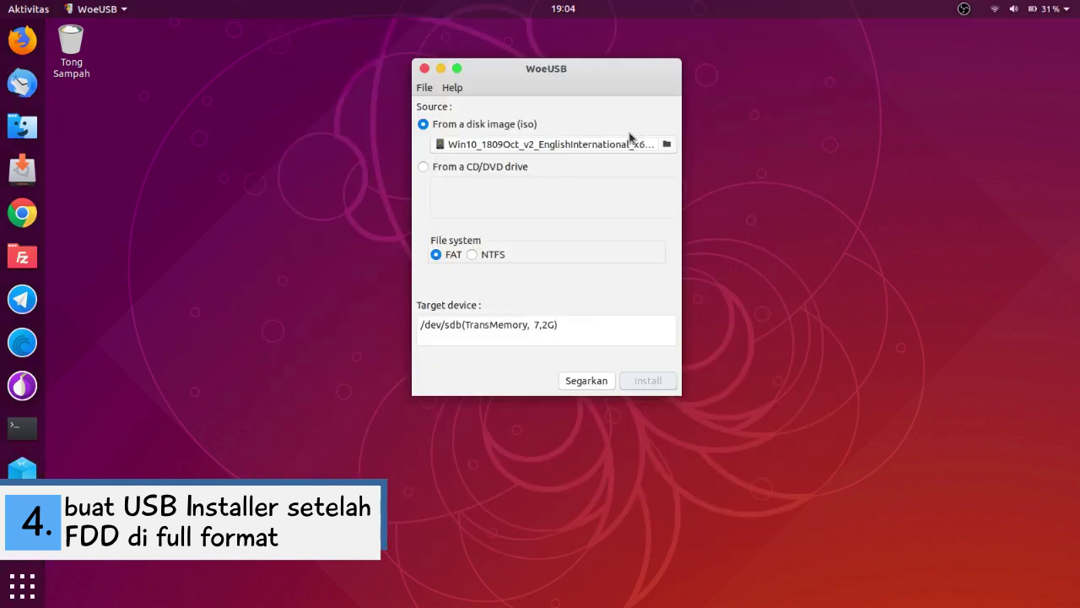
# Start the installation with the NTFS file system on target /dev/sdb (TransMemory, 7,2G) and authenticate with the account password.
pyautogui.click(472, 255)
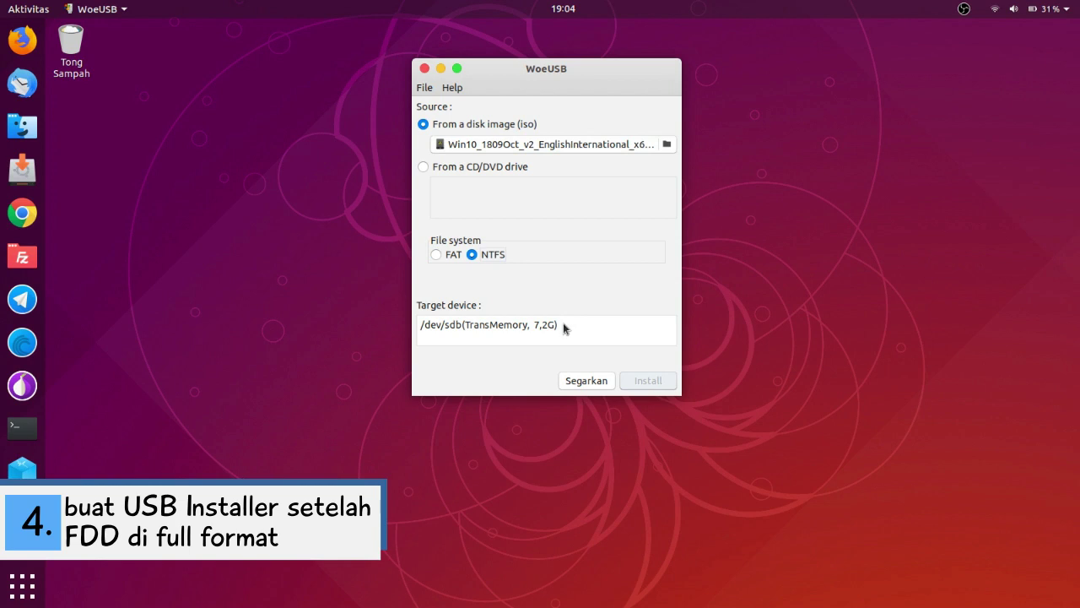
pyautogui.click(564, 328)
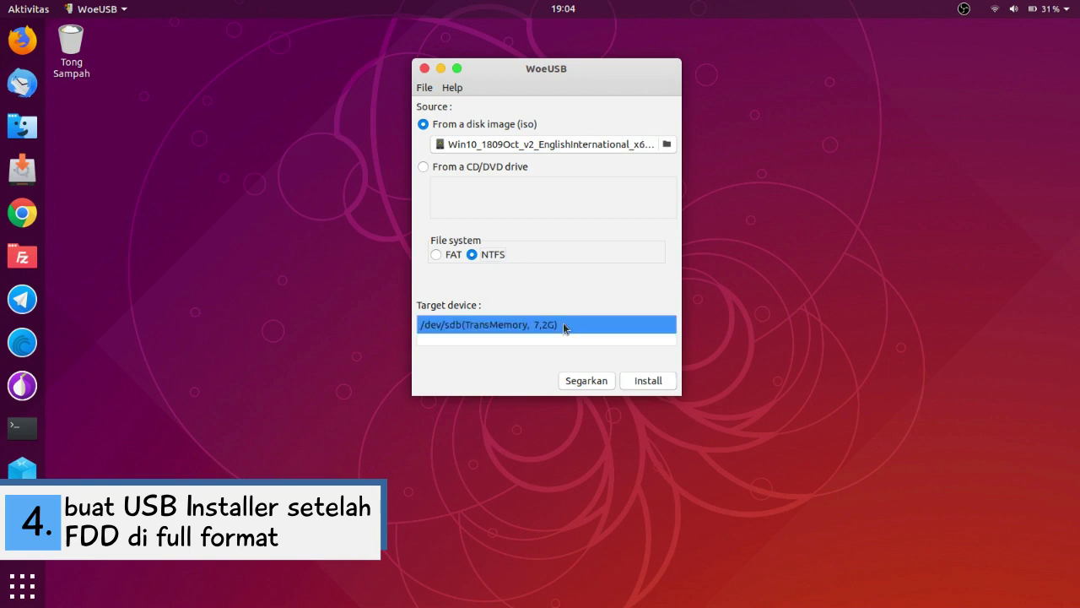
pyautogui.click(661, 381)
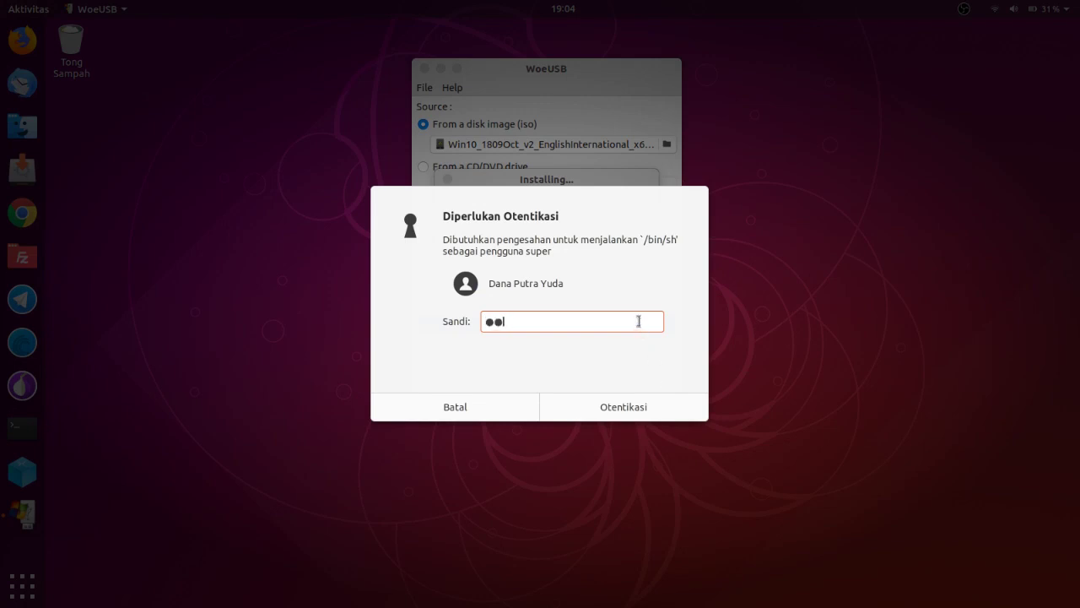
pyautogui.write('•••')
pyautogui.click(669, 408)
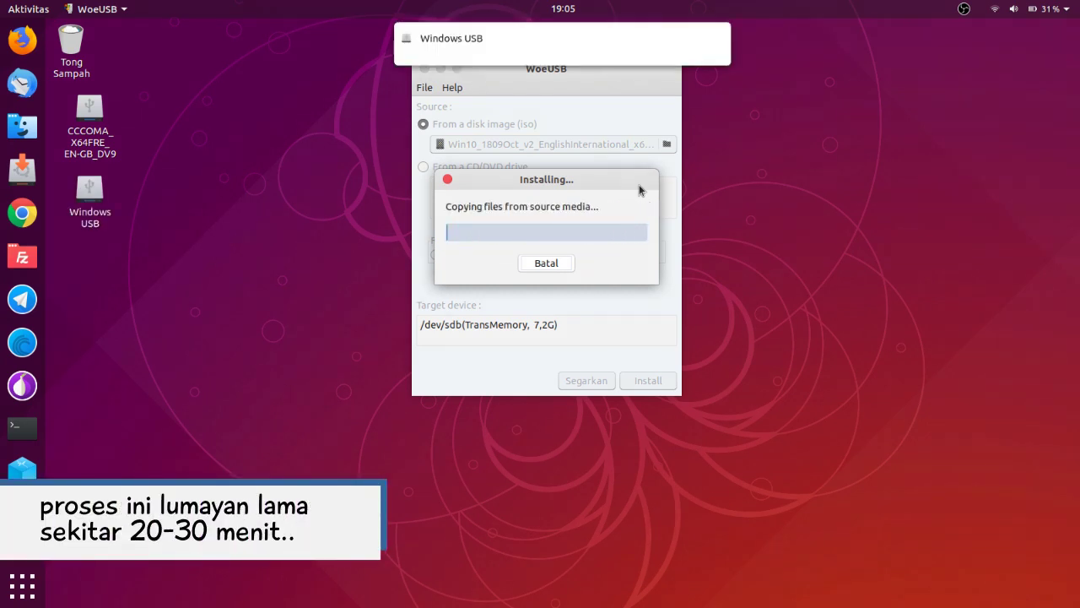
# Dismiss the Windows USB notification, acknowledge the Installation dialog once copying finishes, and close WoeUSB.
pyautogui.moveTo(719, 55)
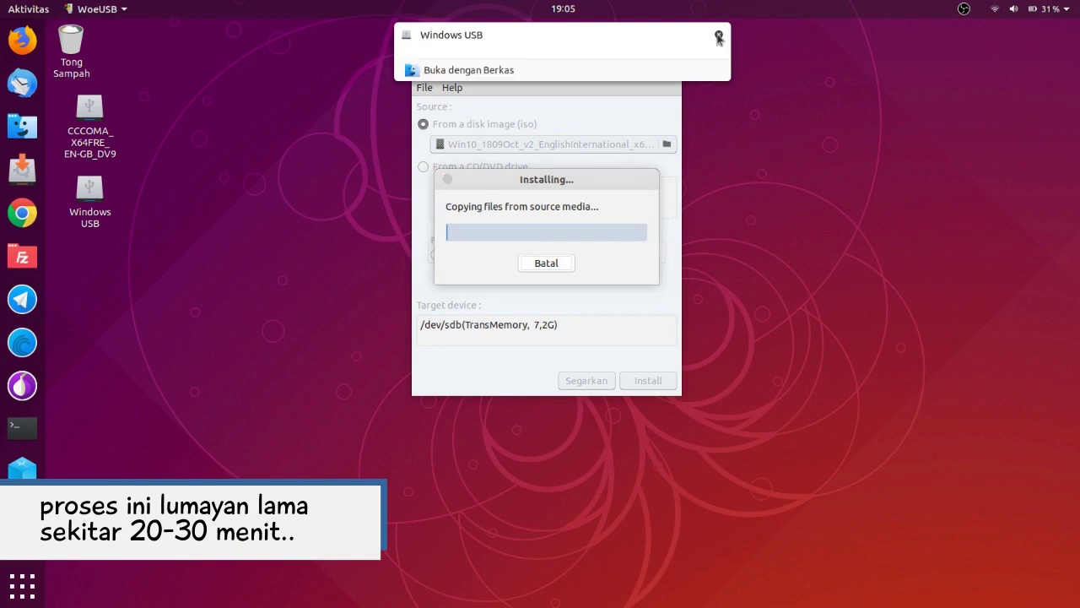
pyautogui.click(718, 37)
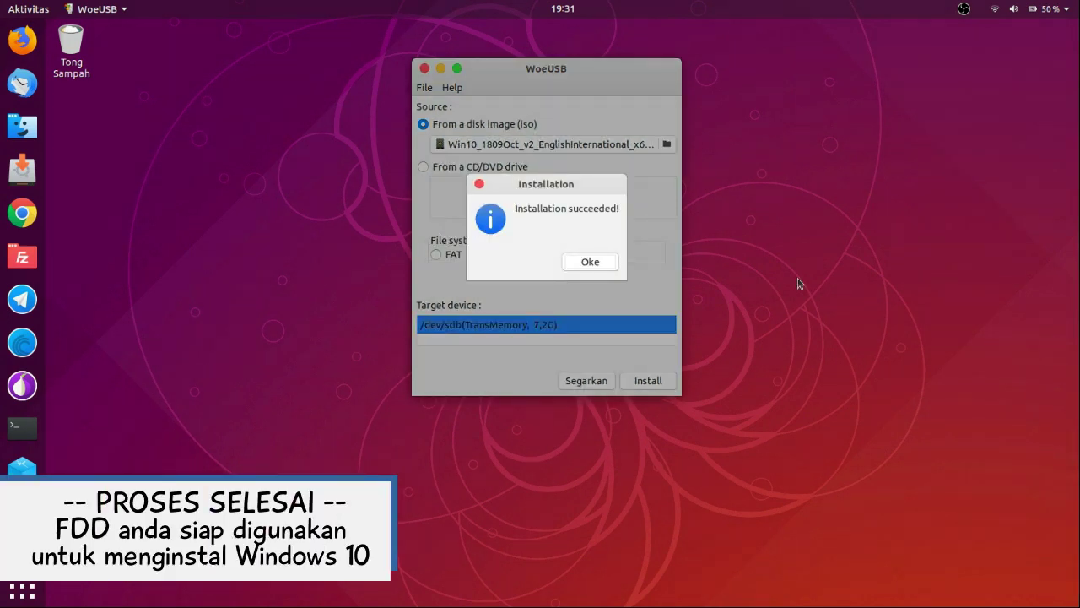
pyautogui.click(591, 263)
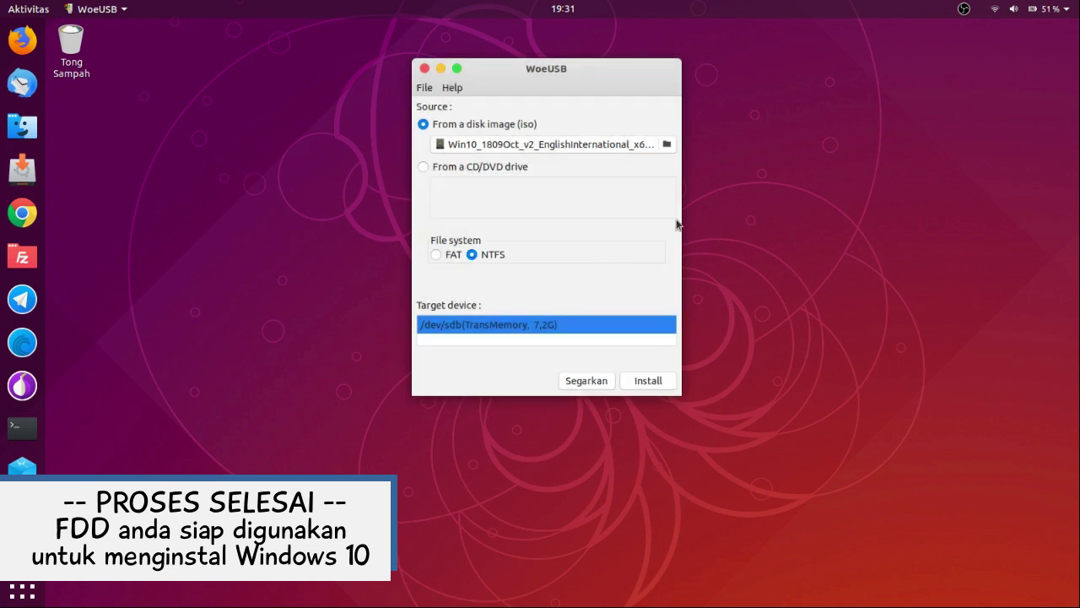
pyautogui.click(424, 69)
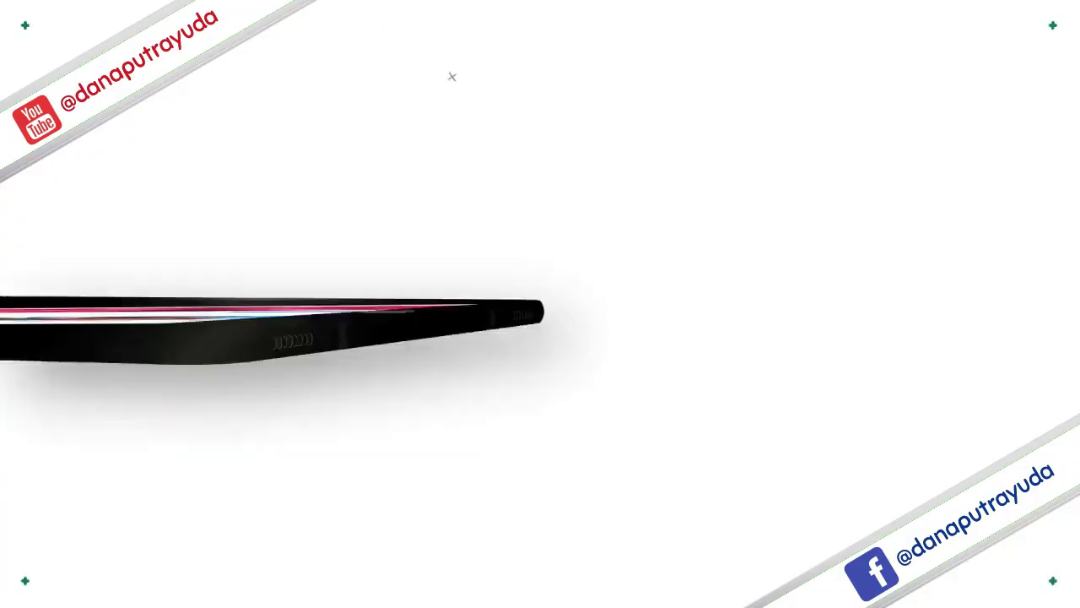